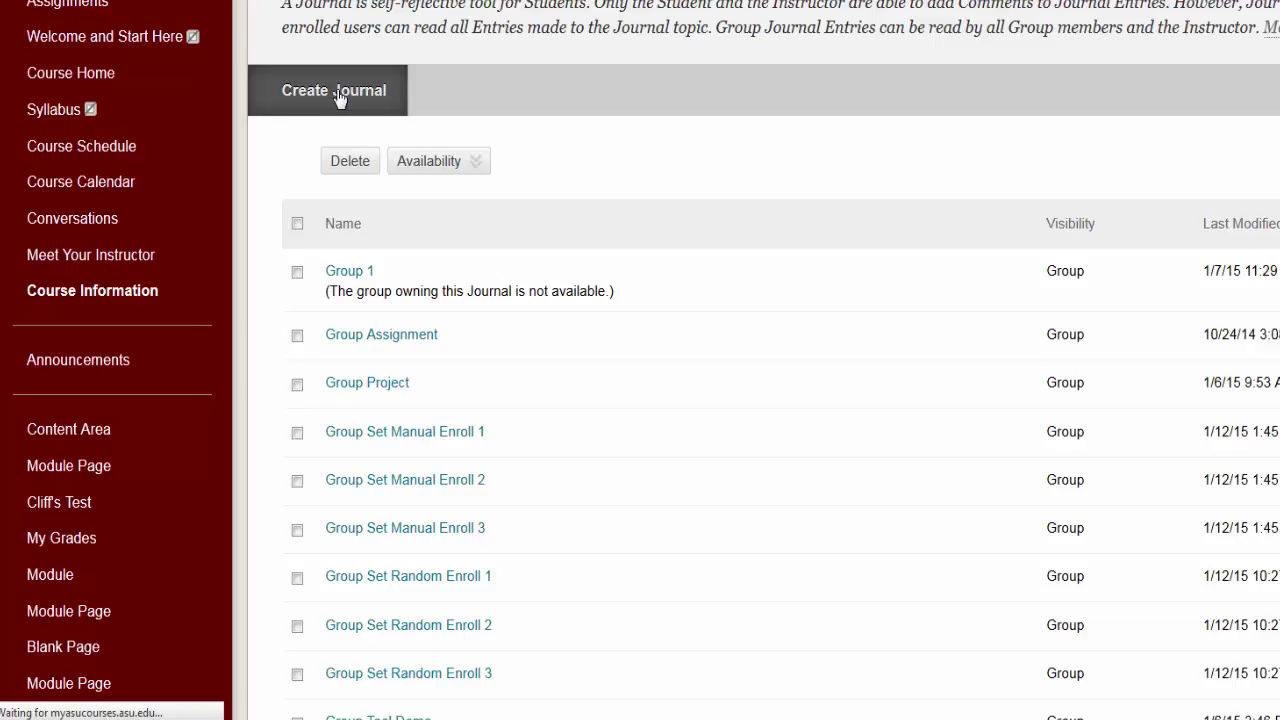
# Step: Name the new journal "Today Uto Journal" and enter the instructions "Write a journal for today"
pyautogui.click(327, 316)
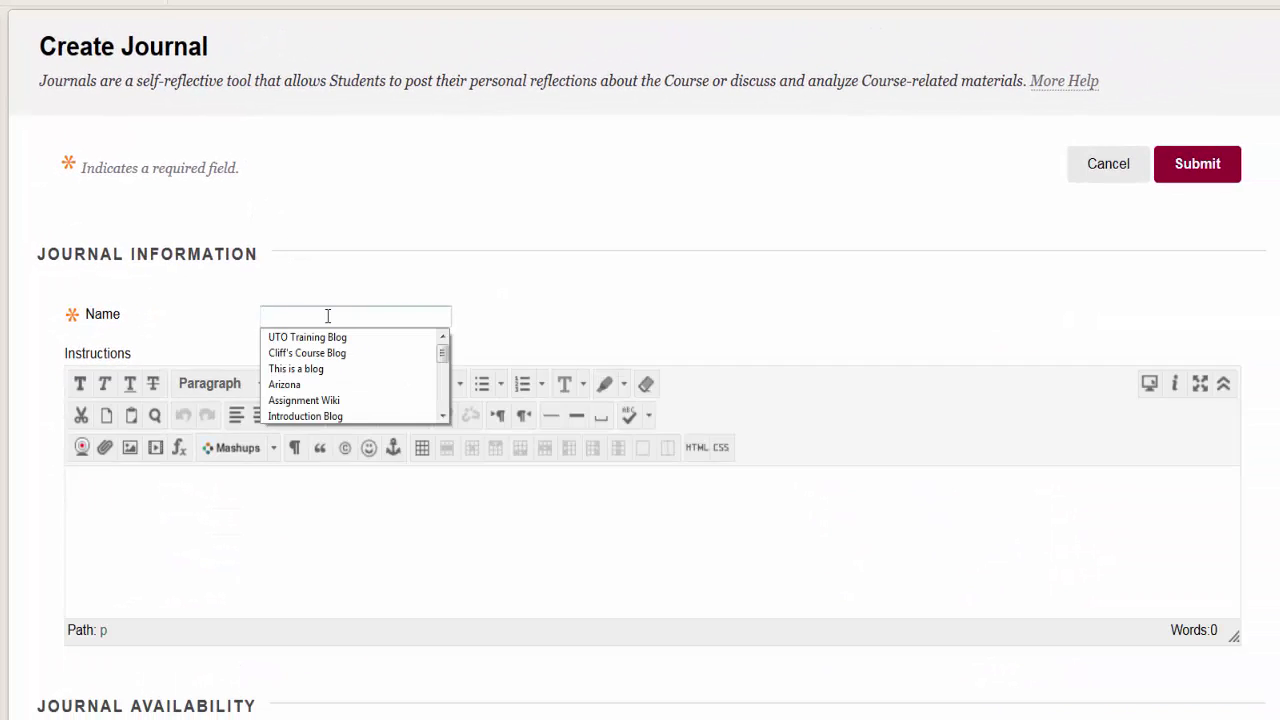
pyautogui.write('Today Uto Journal')
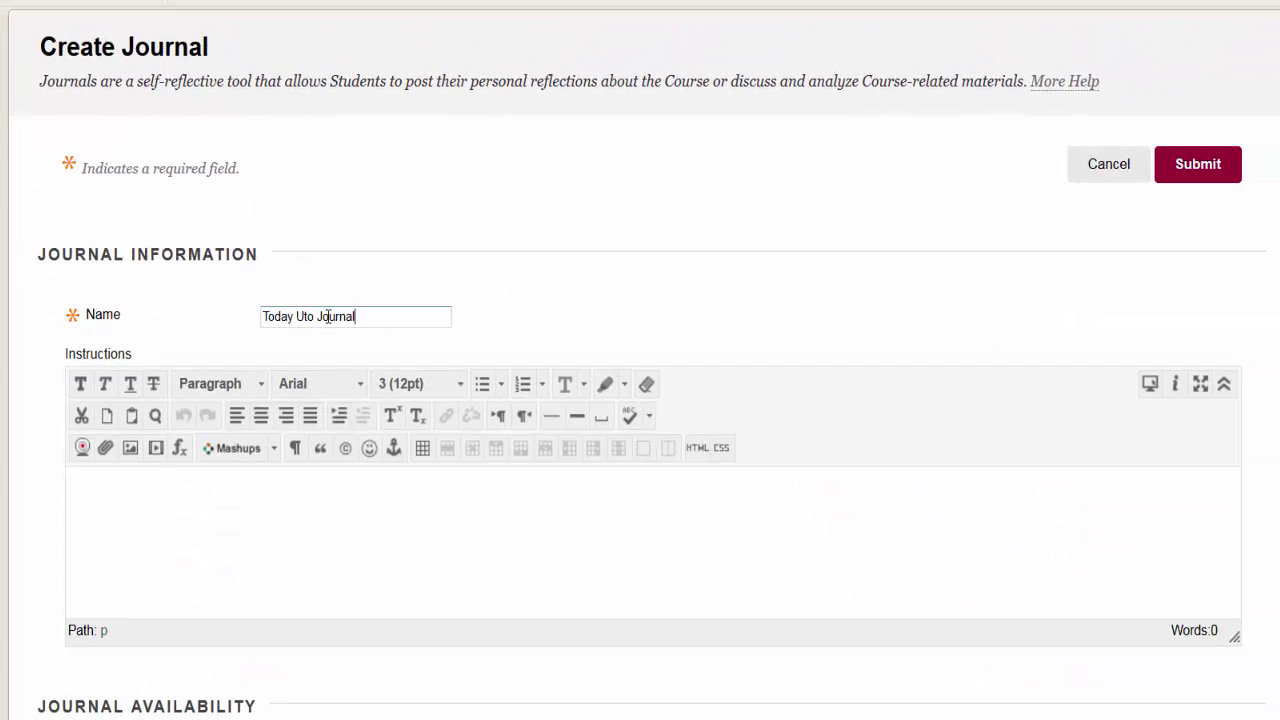
pyautogui.click(354, 594)
pyautogui.write('Write a')
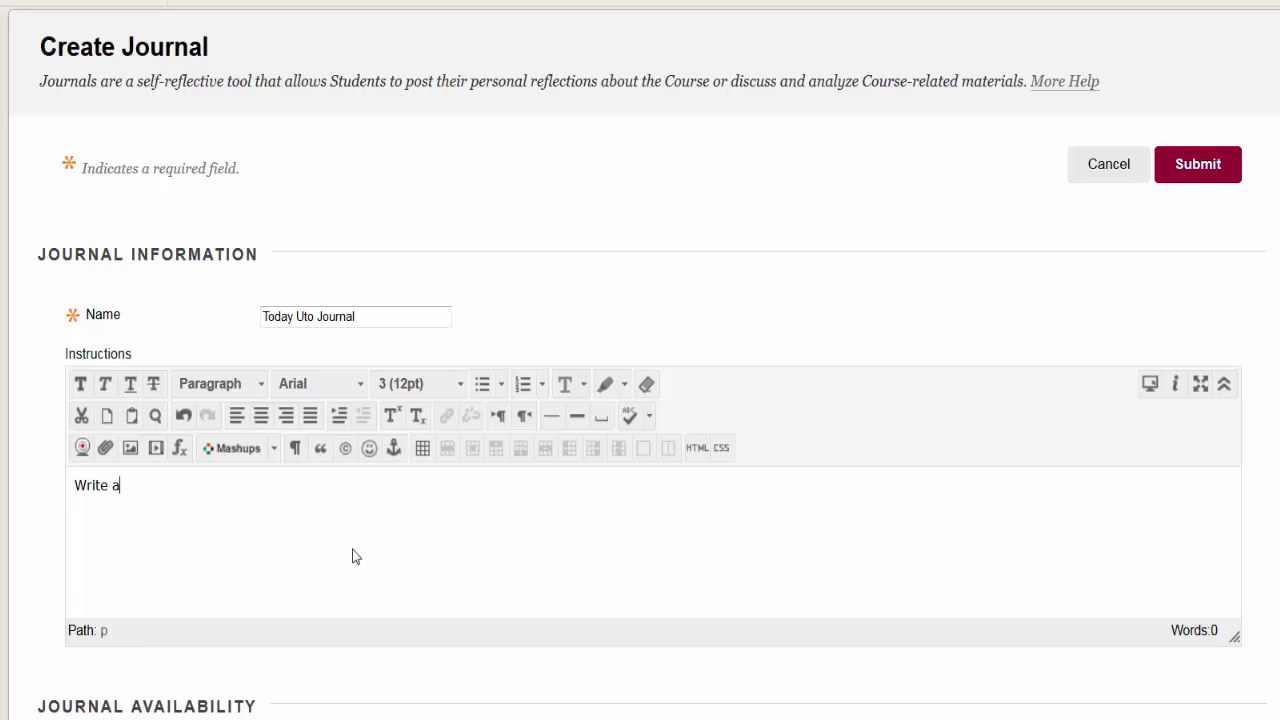
pyautogui.write(' journal for today')
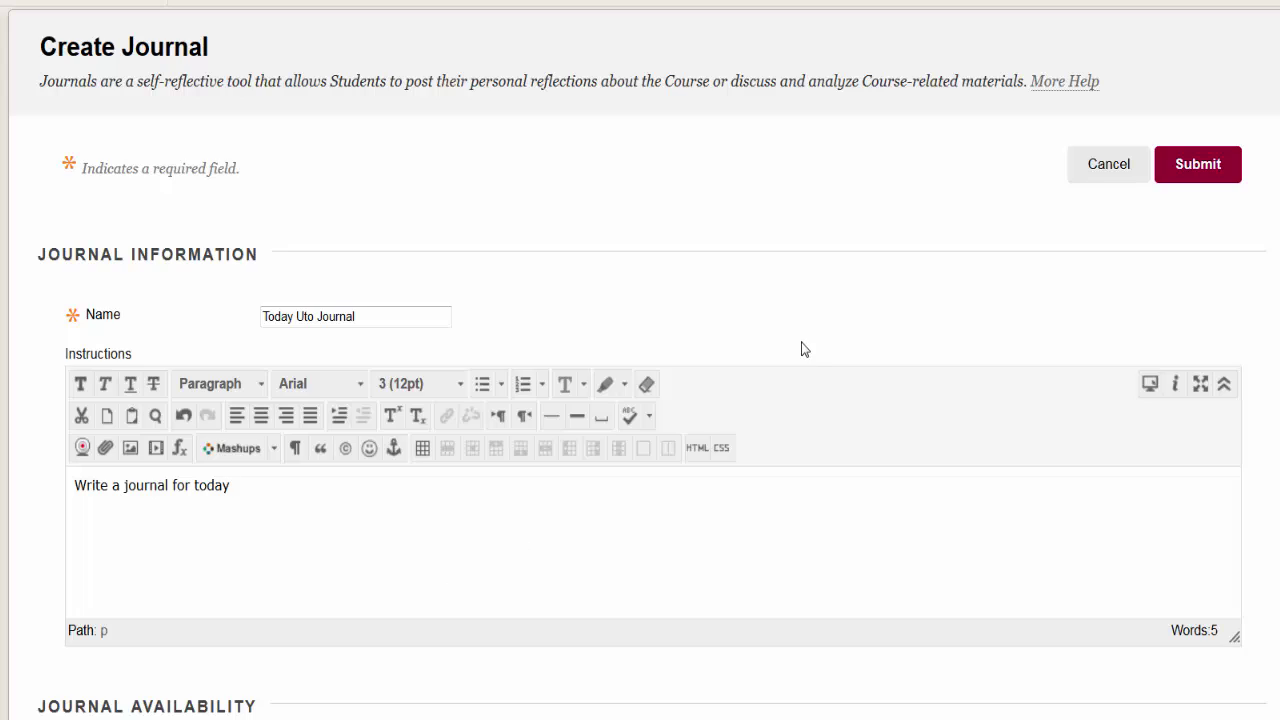
# Step: Look at the date and time pickers for the Display After restriction without choosing a value
pyautogui.scroll(-7, 790, 370)
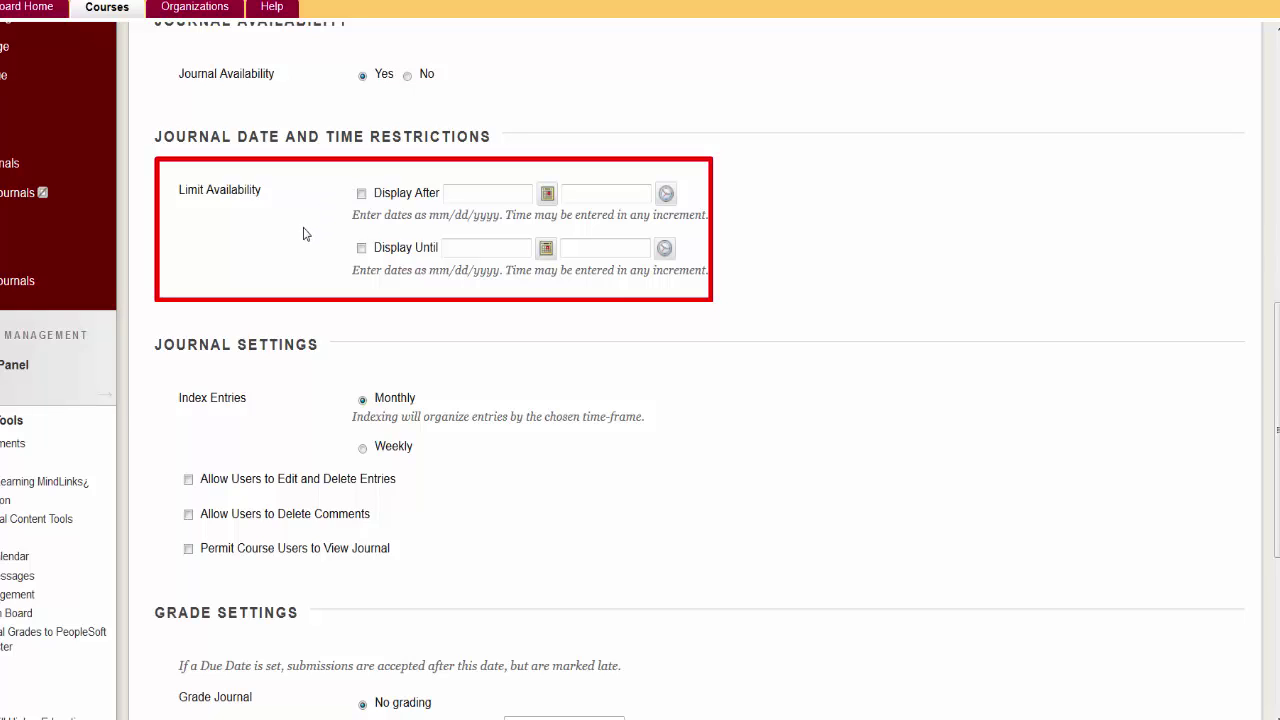
pyautogui.click(547, 193)
pyautogui.click(609, 148)
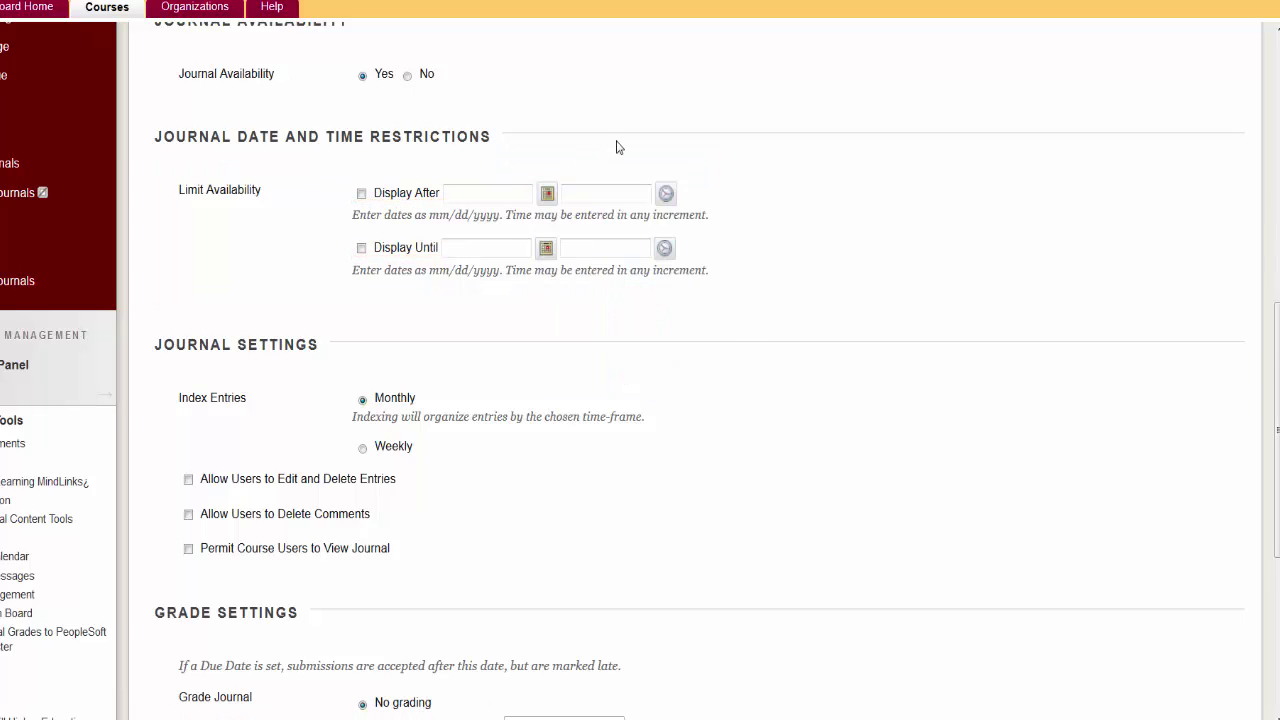
pyautogui.click(667, 194)
pyautogui.click(703, 151)
pyautogui.scroll(-3, 836, 353)
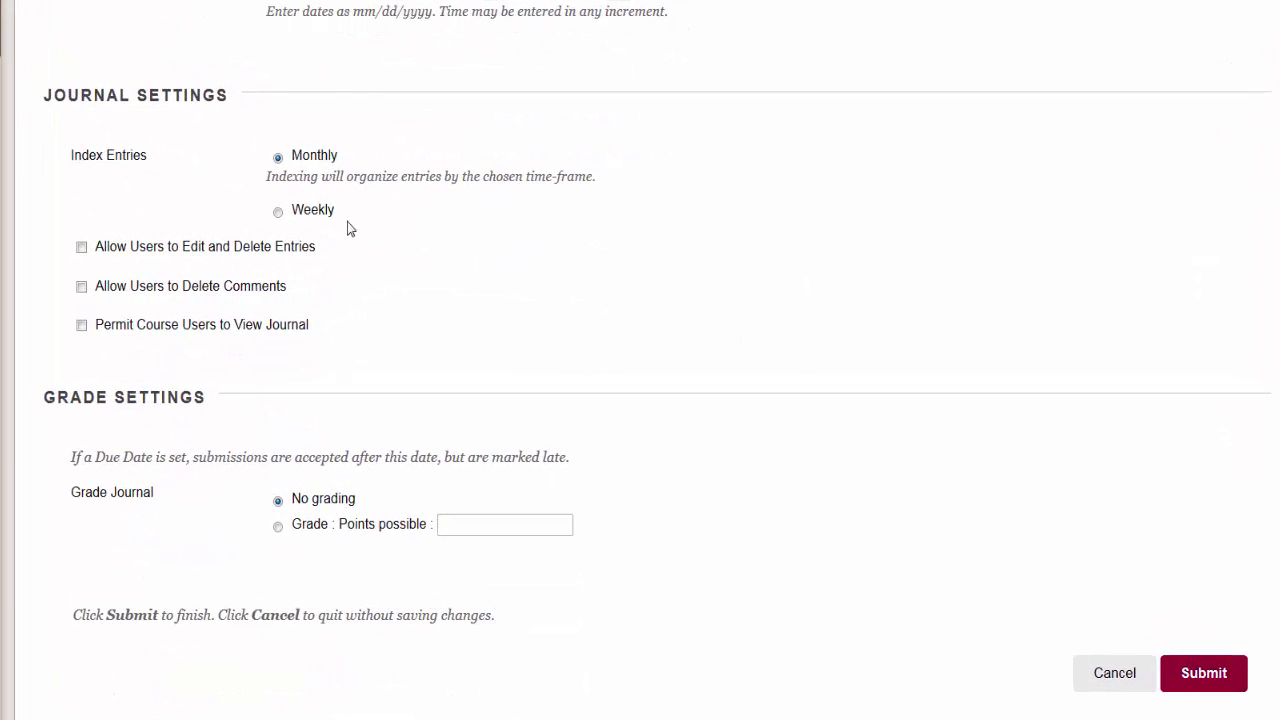
# Step: Index the journal entries weekly and toggle the permission for users to edit and delete entries
pyautogui.click(277, 213)
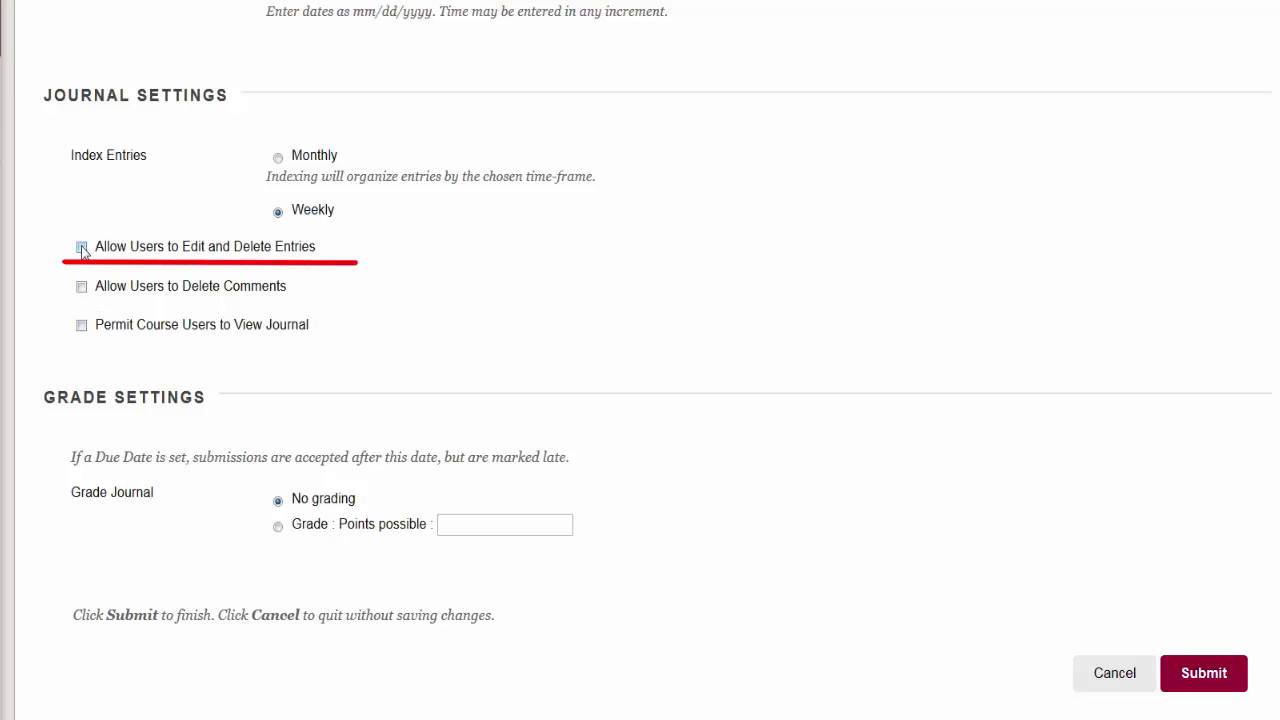
pyautogui.click(82, 248)
pyautogui.click(82, 248)
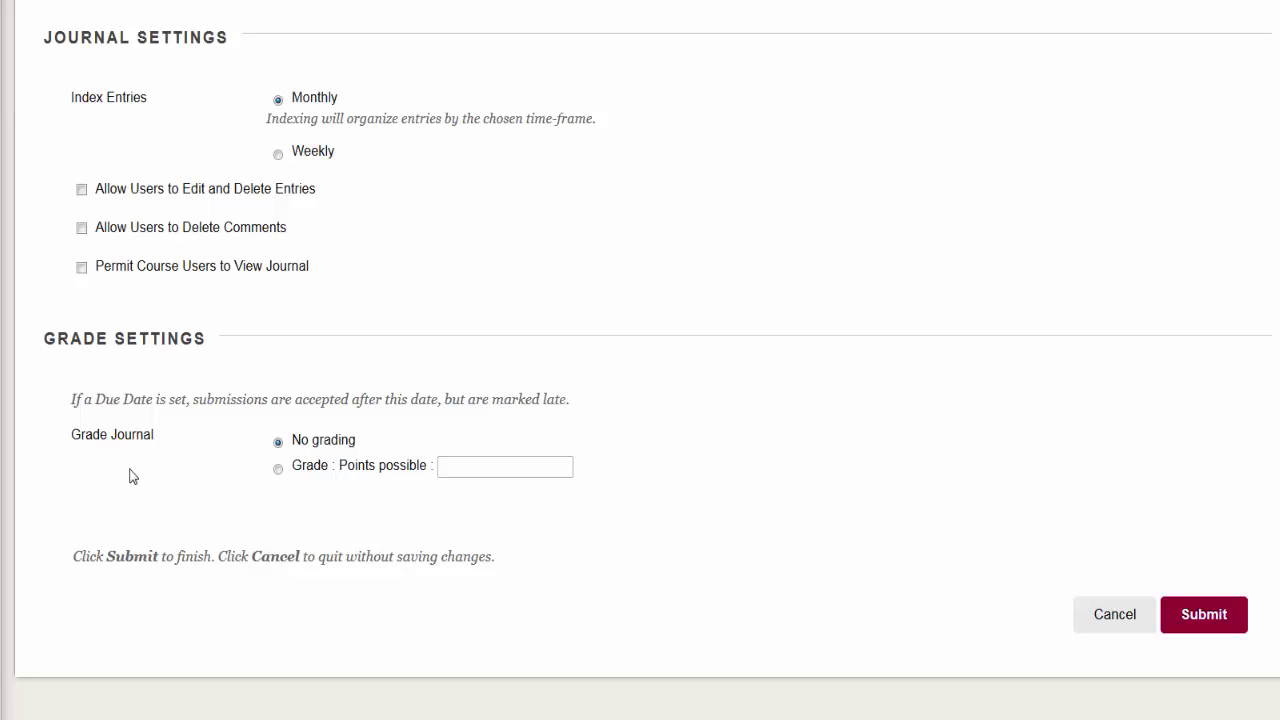
# Step: Make the journal graded with 100 points possible
pyautogui.click(278, 468)
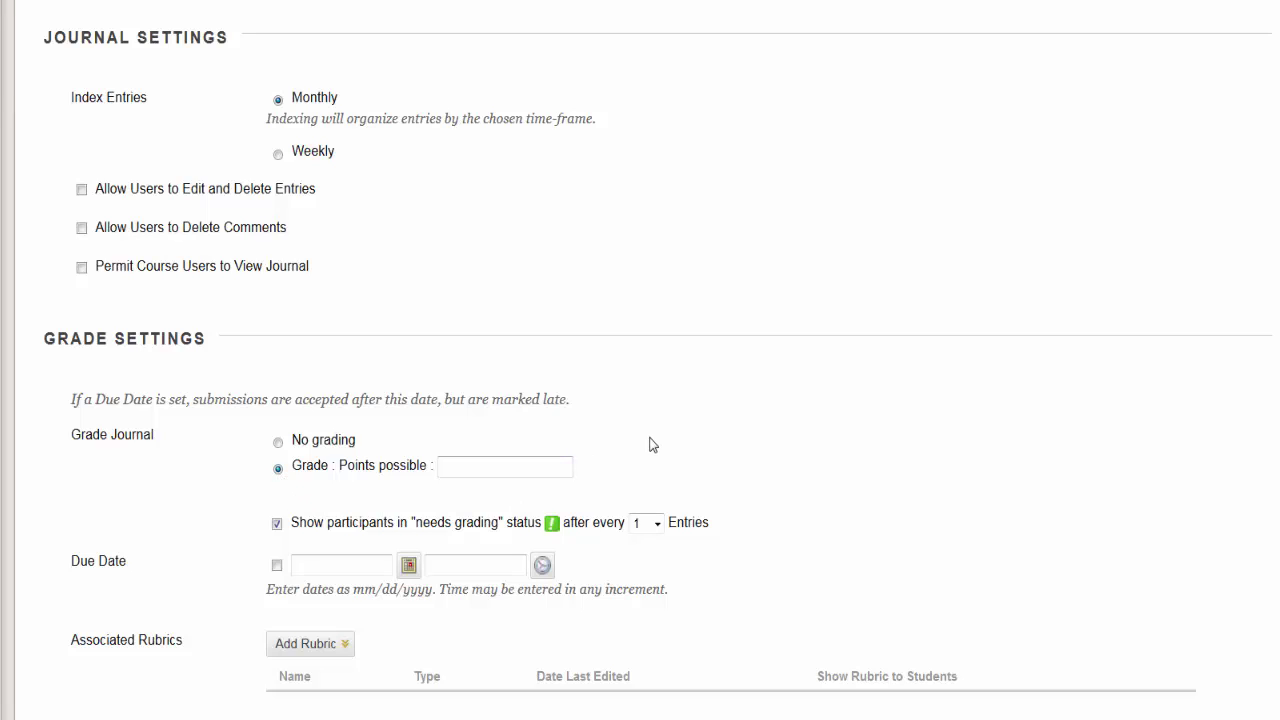
pyautogui.click(553, 459)
pyautogui.write('100')
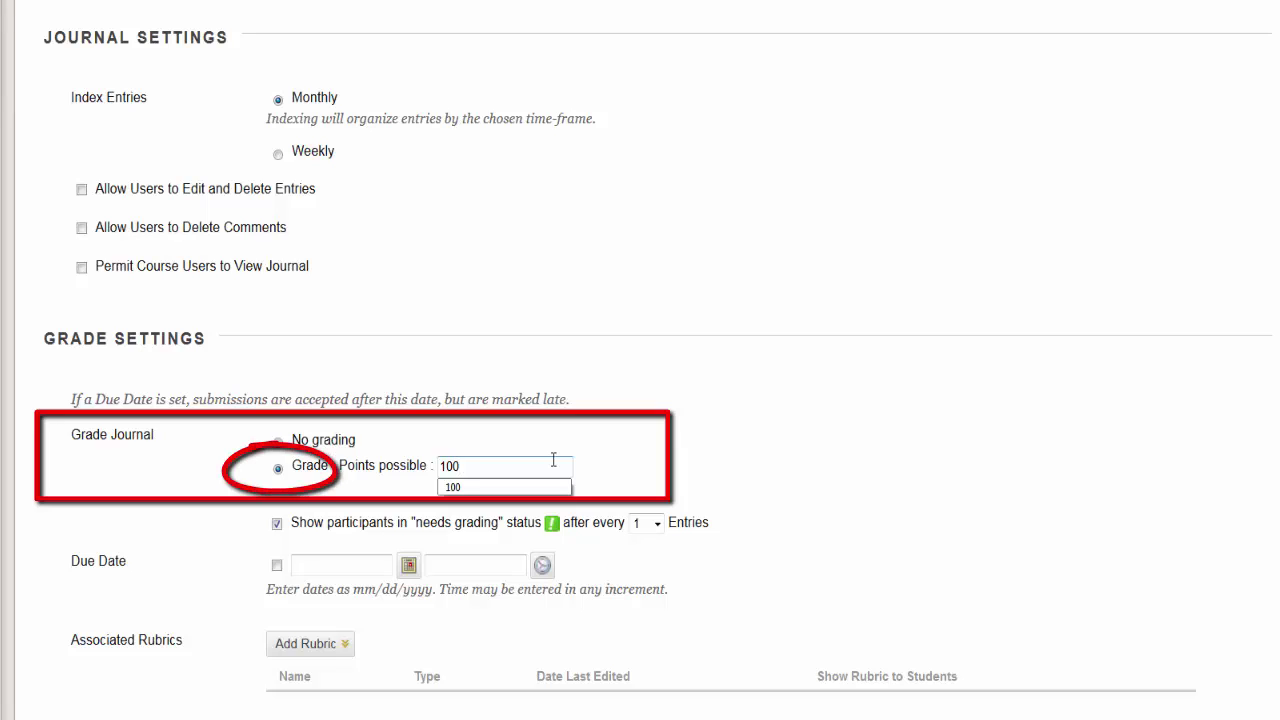
pyautogui.click(629, 471)
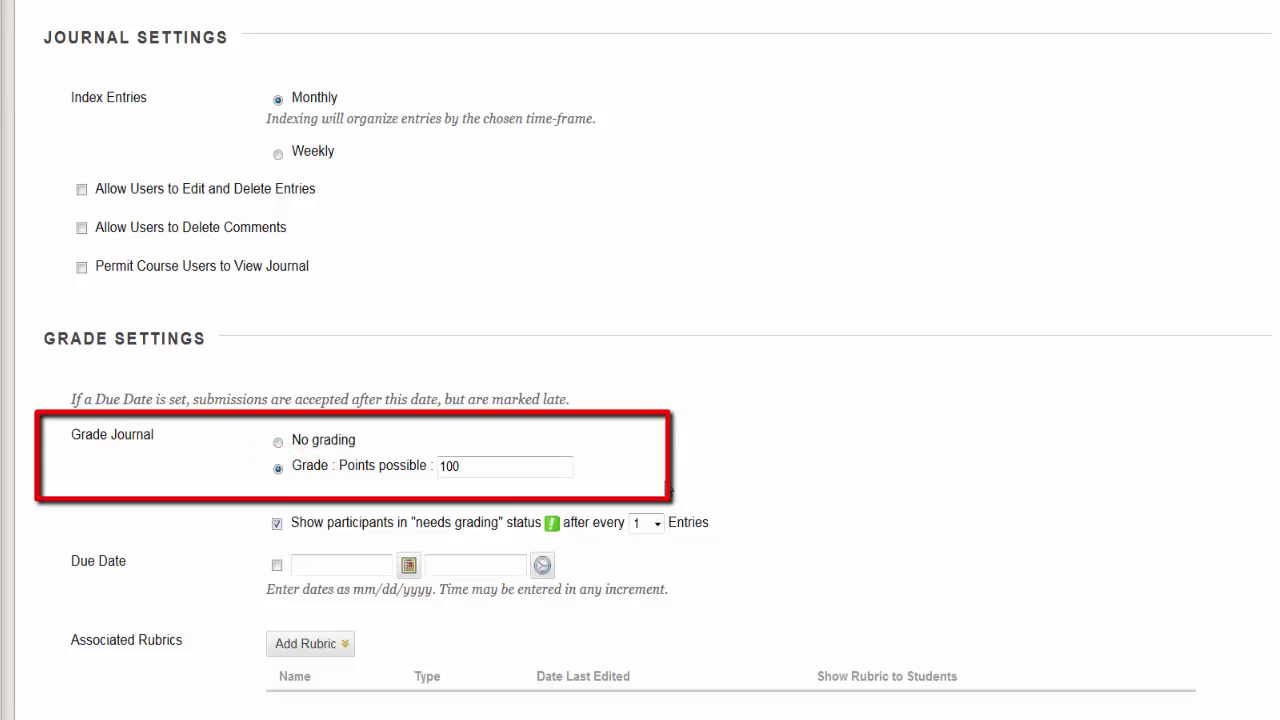
# Step: Show participants in "needs grading" status after every 5 entries and submit the new journal
pyautogui.click(664, 528)
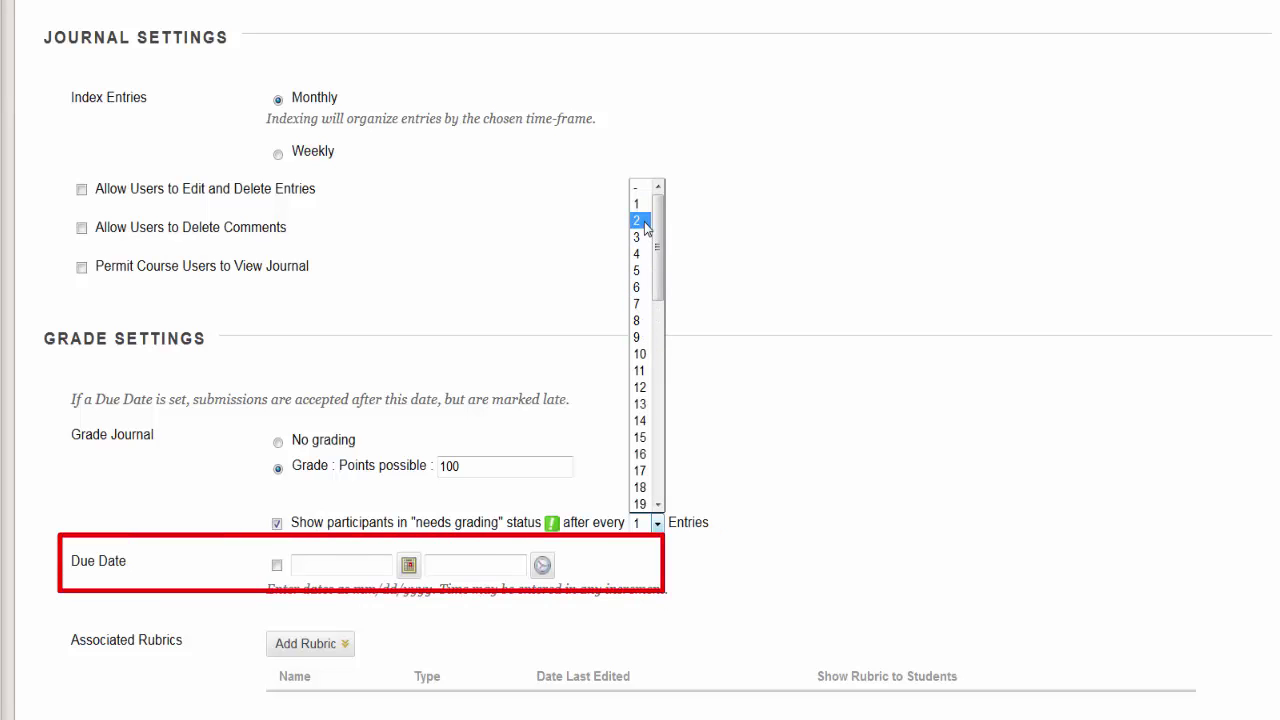
pyautogui.click(643, 271)
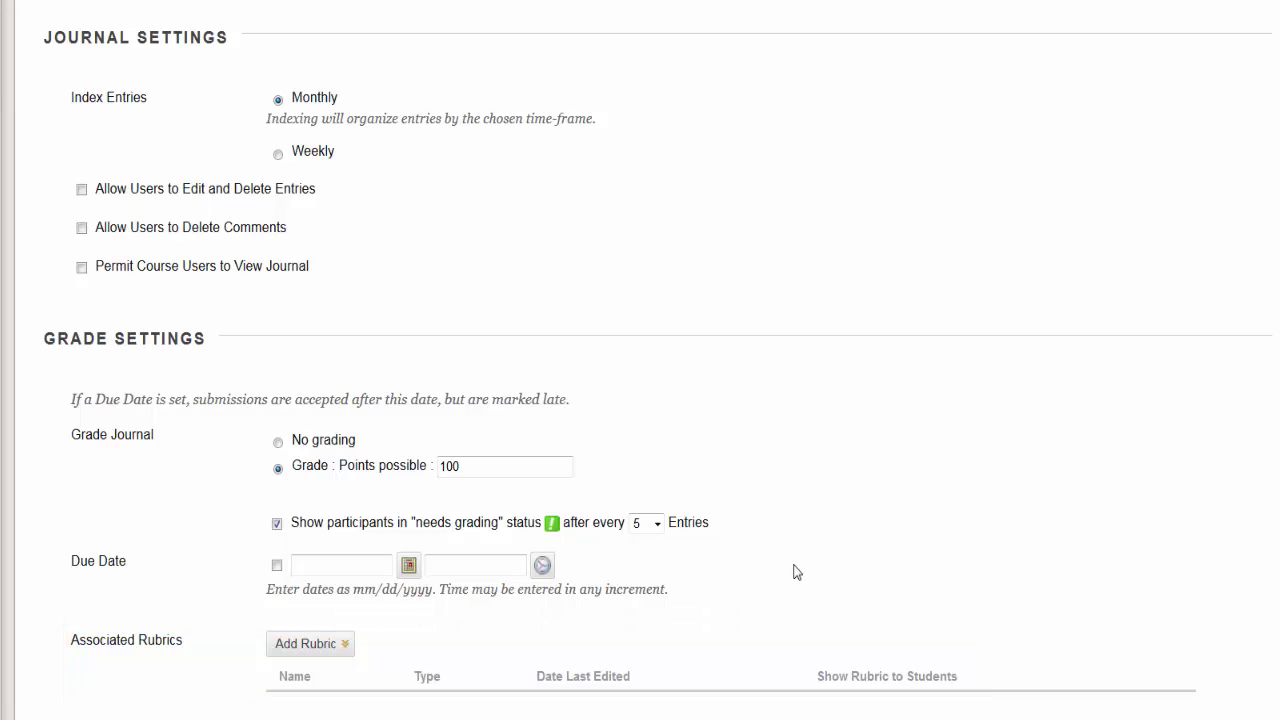
pyautogui.scroll(-3, 797, 572)
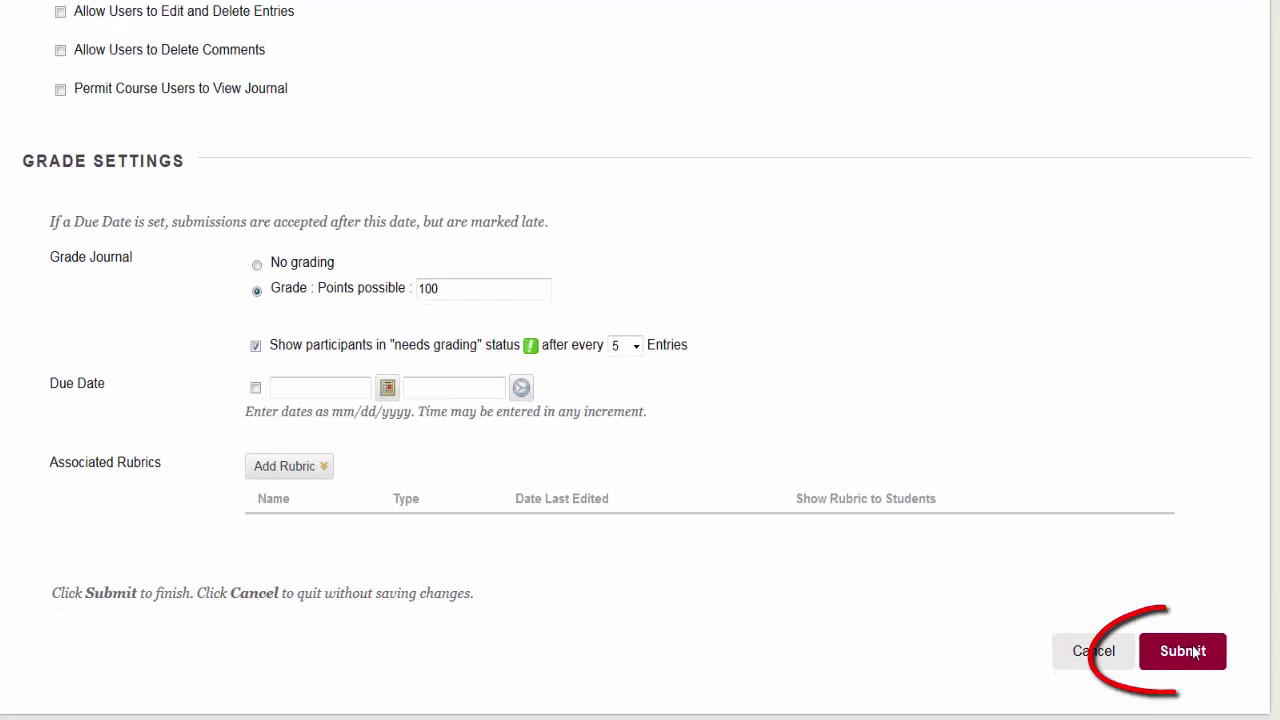
pyautogui.click(1183, 651)
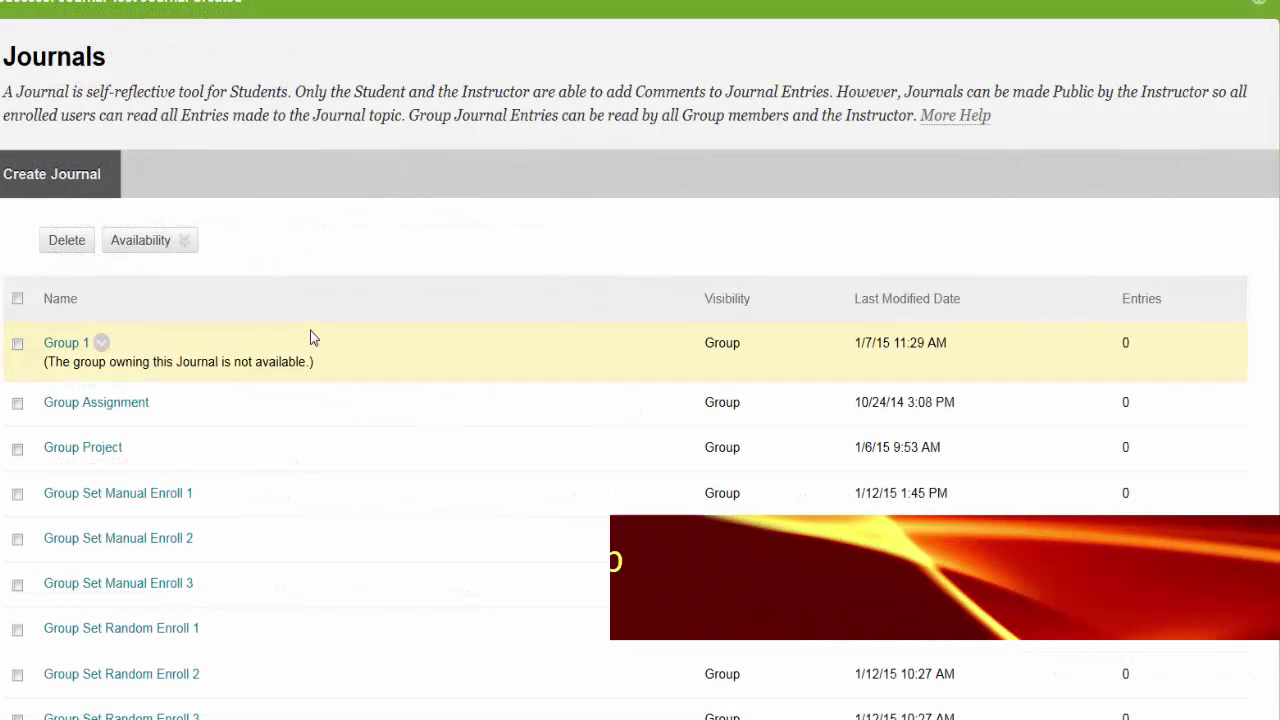
# Step: Open the Journal Test journal for editing
pyautogui.scroll(-2, 387, 209)
pyautogui.scroll(-3, 387, 209)
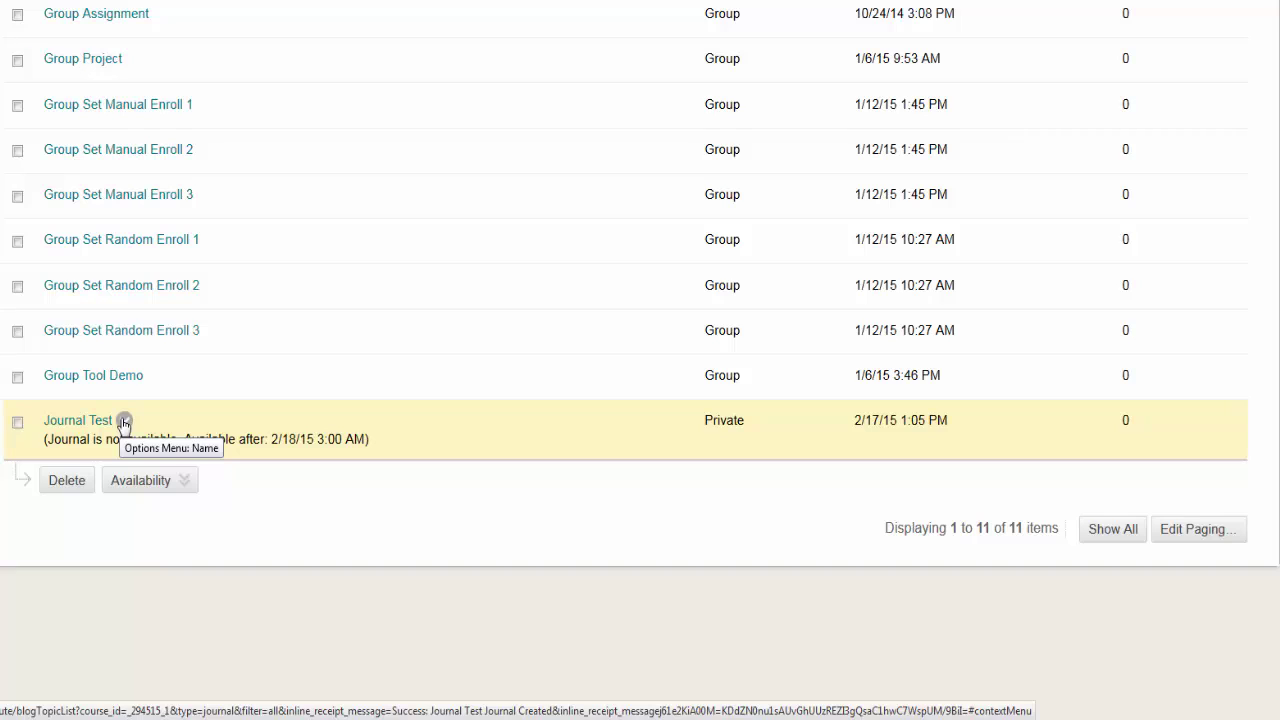
pyautogui.click(124, 421)
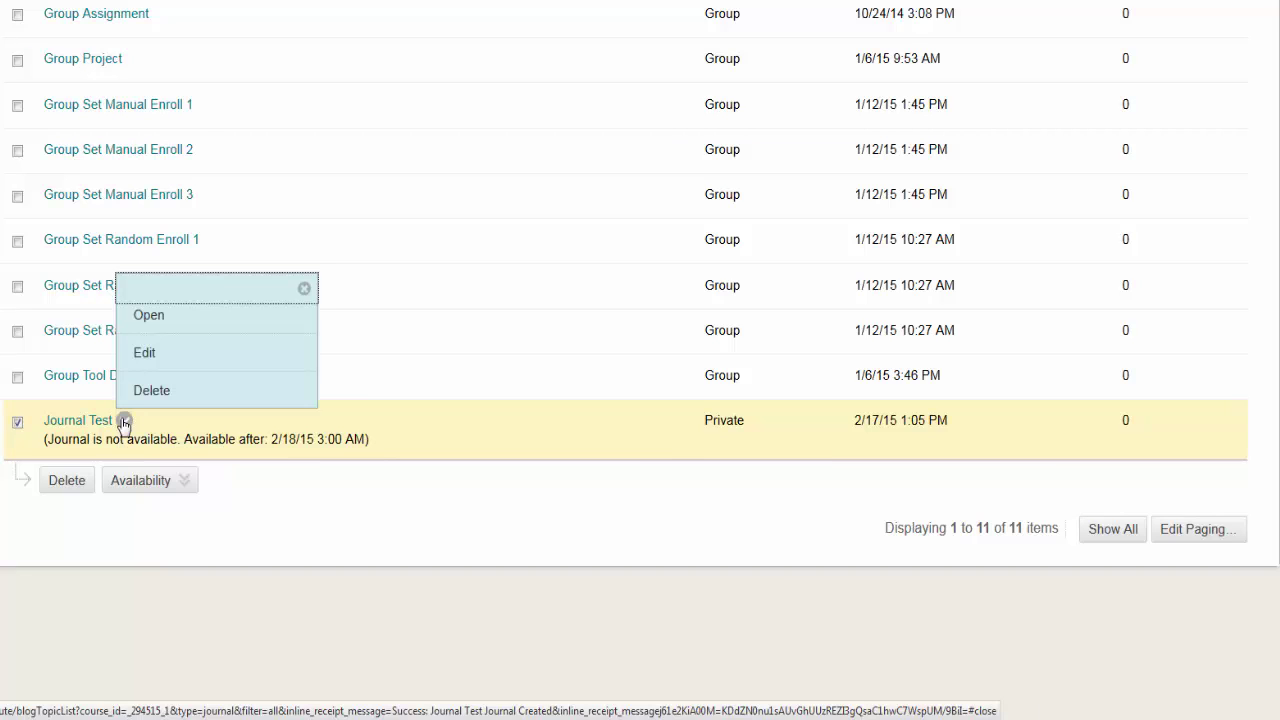
pyautogui.click(135, 366)
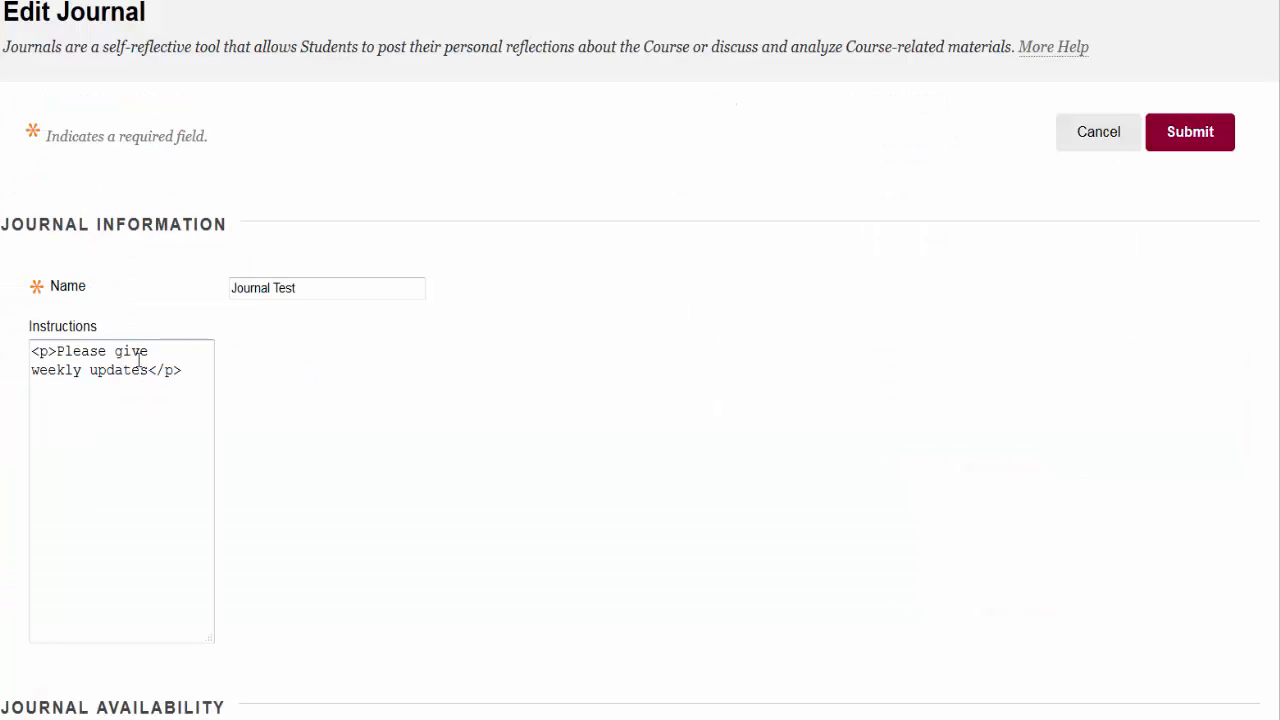
# Step: Set the points possible to 100 in Journal Test's grade settings and submit the edited journal
pyautogui.scroll(-3, 286, 431)
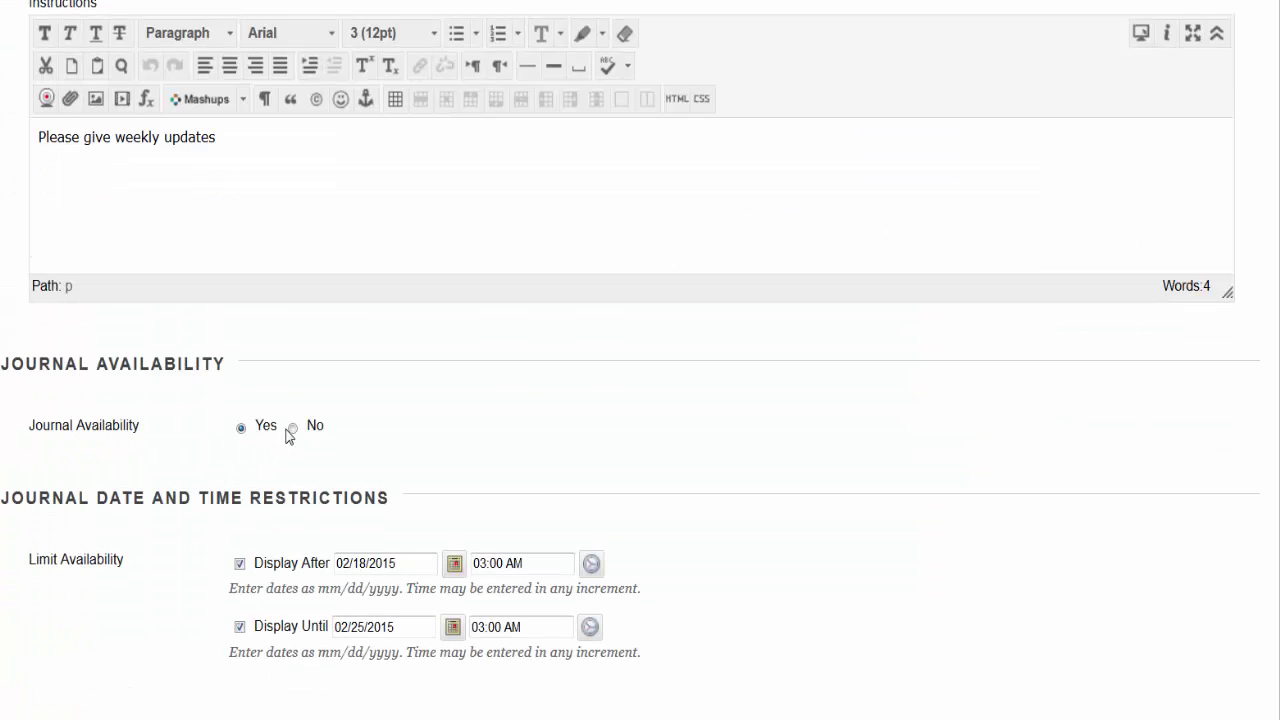
pyautogui.scroll(-4, 190, 437)
pyautogui.scroll(-1, 200, 48)
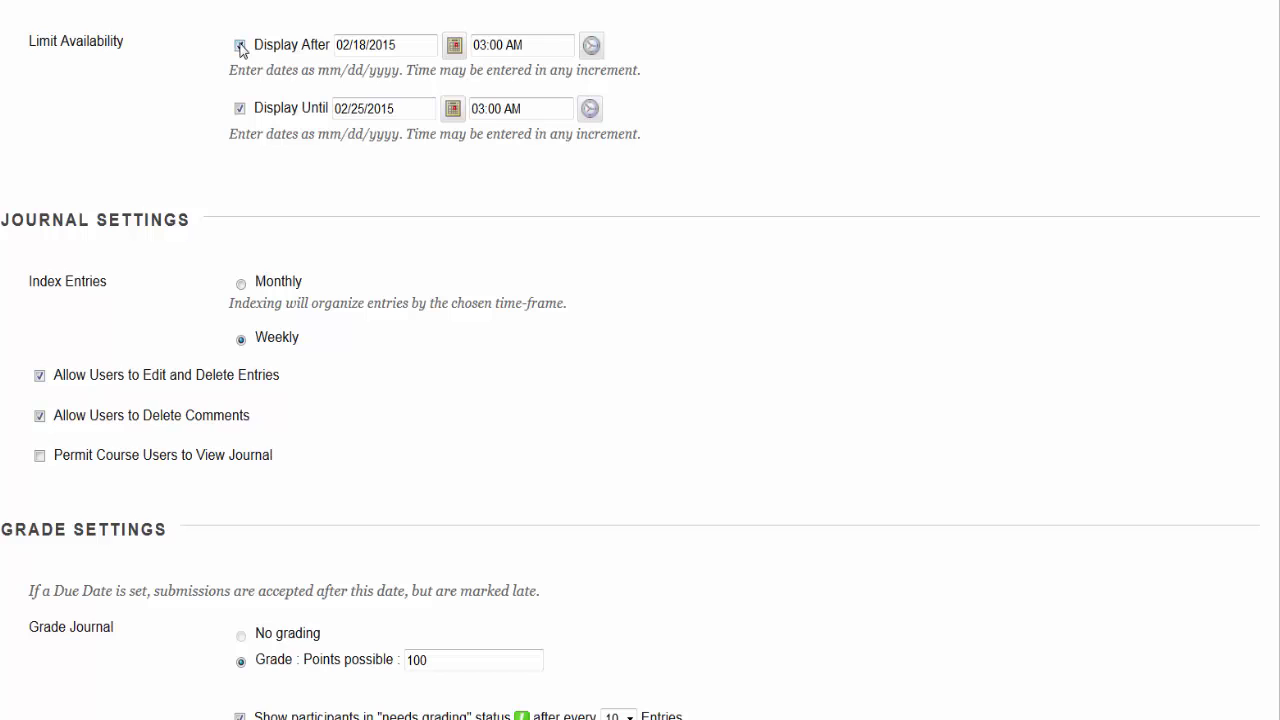
pyautogui.scroll(-4, 25, 330)
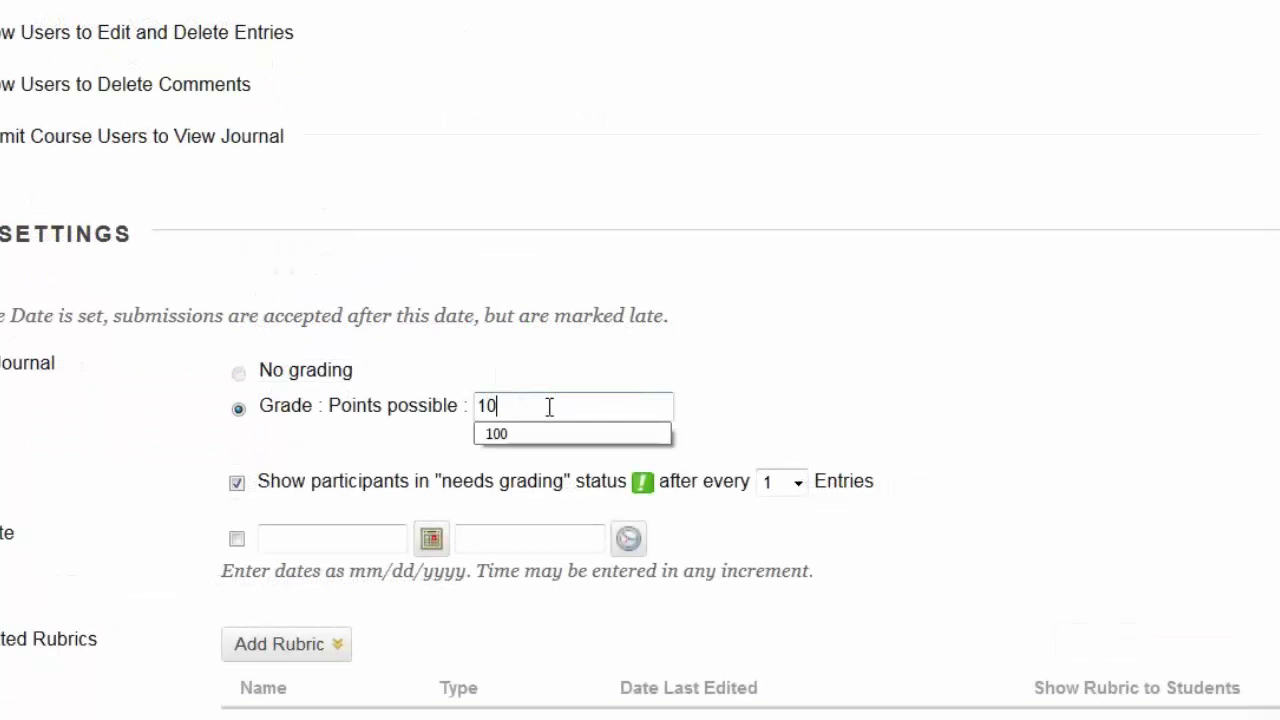
pyautogui.press('BackSpace')
pyautogui.press('BackSpace')
pyautogui.write('0')
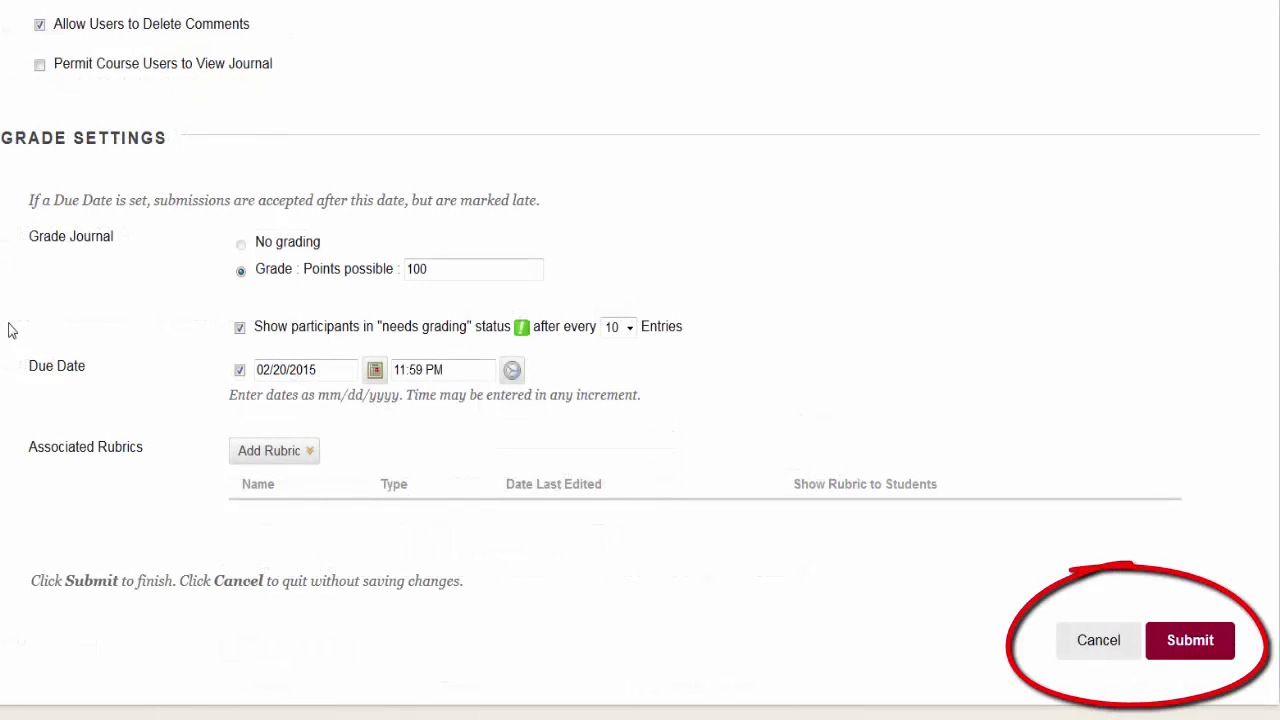
pyautogui.click(1190, 646)
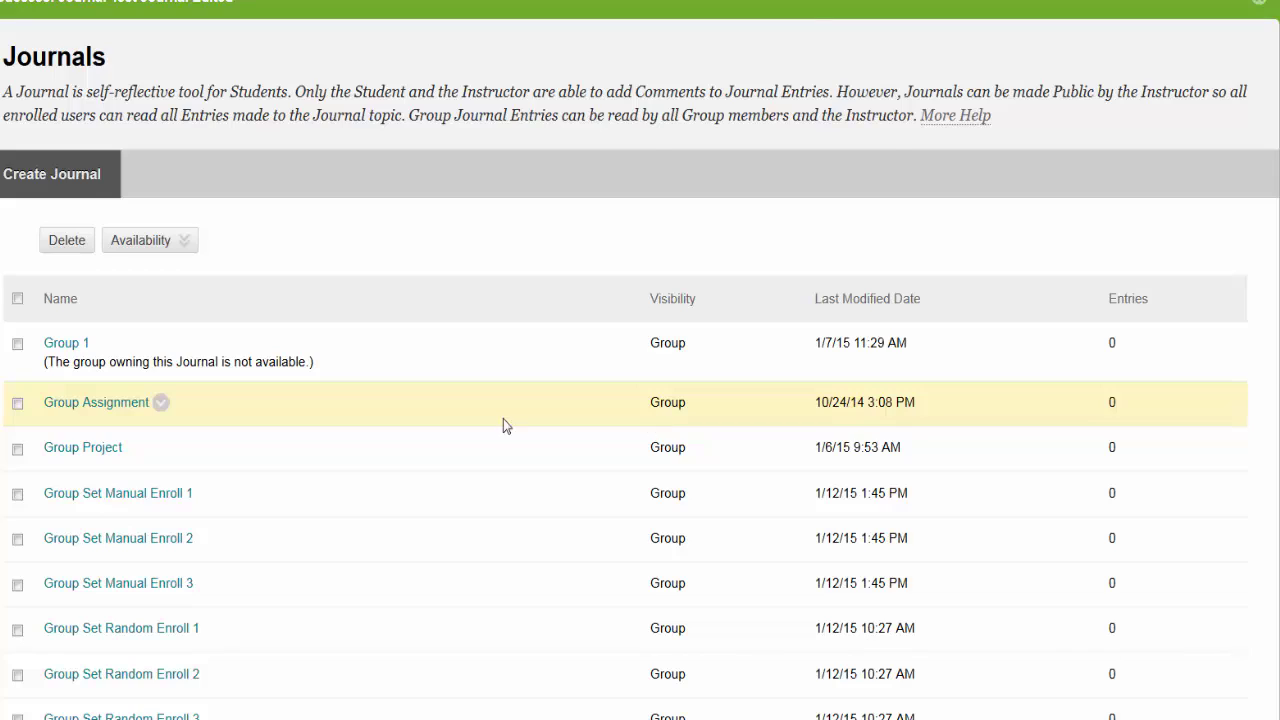
# Step: Try to delete the Journal Test journal from the journals list
pyautogui.scroll(-5, 503, 426)
pyautogui.click(120, 332)
pyautogui.click(125, 296)
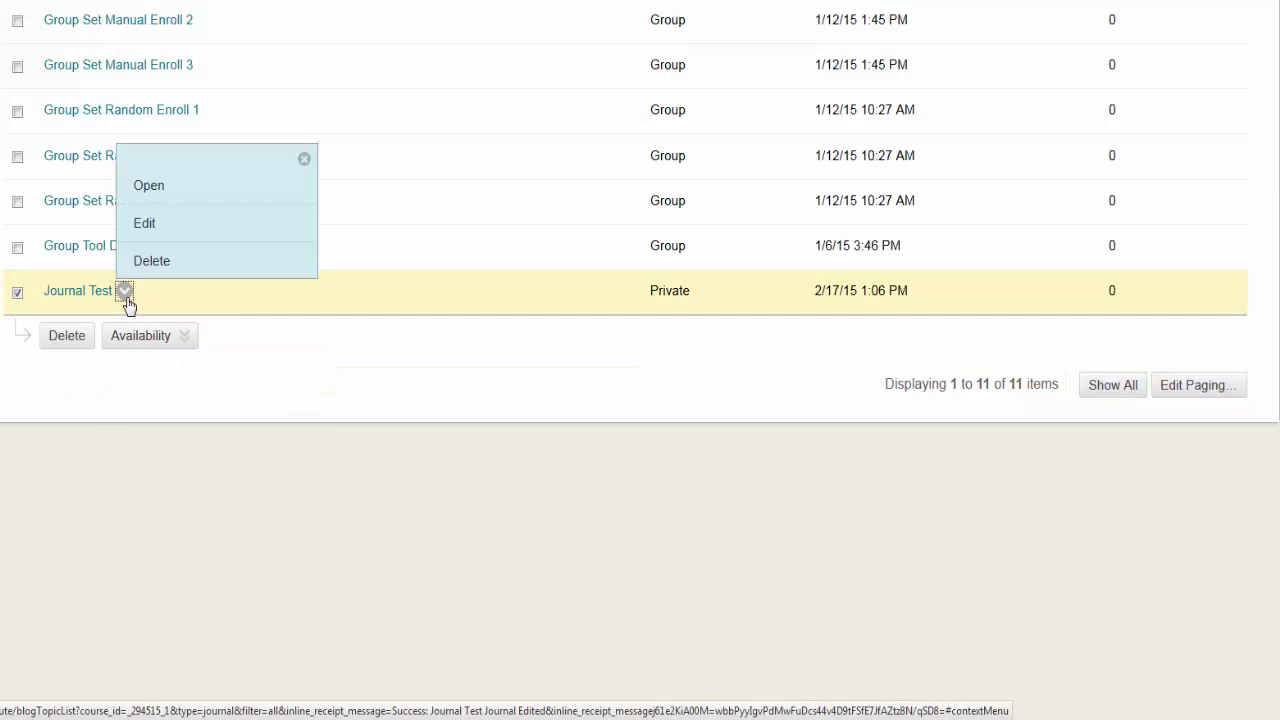
pyautogui.click(170, 262)
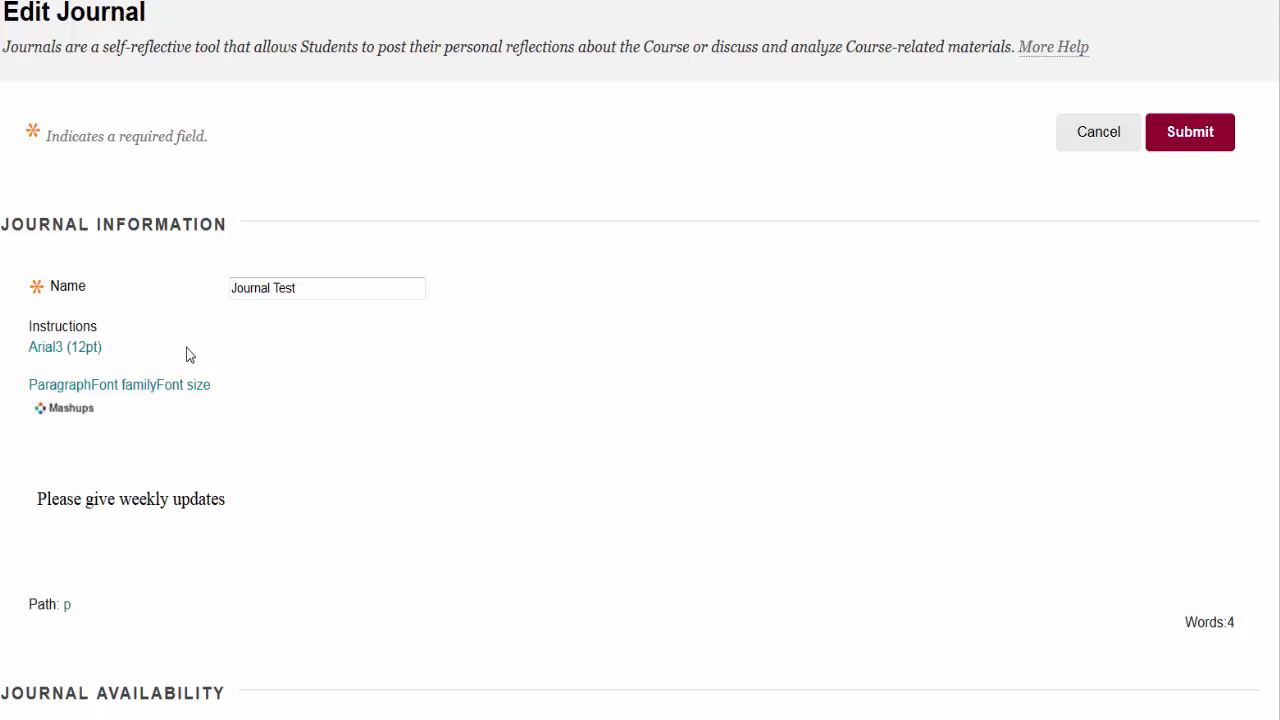
# Step: Set Journal Availability to No for Journal Test and submit the change
pyautogui.scroll(-1, 16, 430)
pyautogui.scroll(-4, 16, 430)
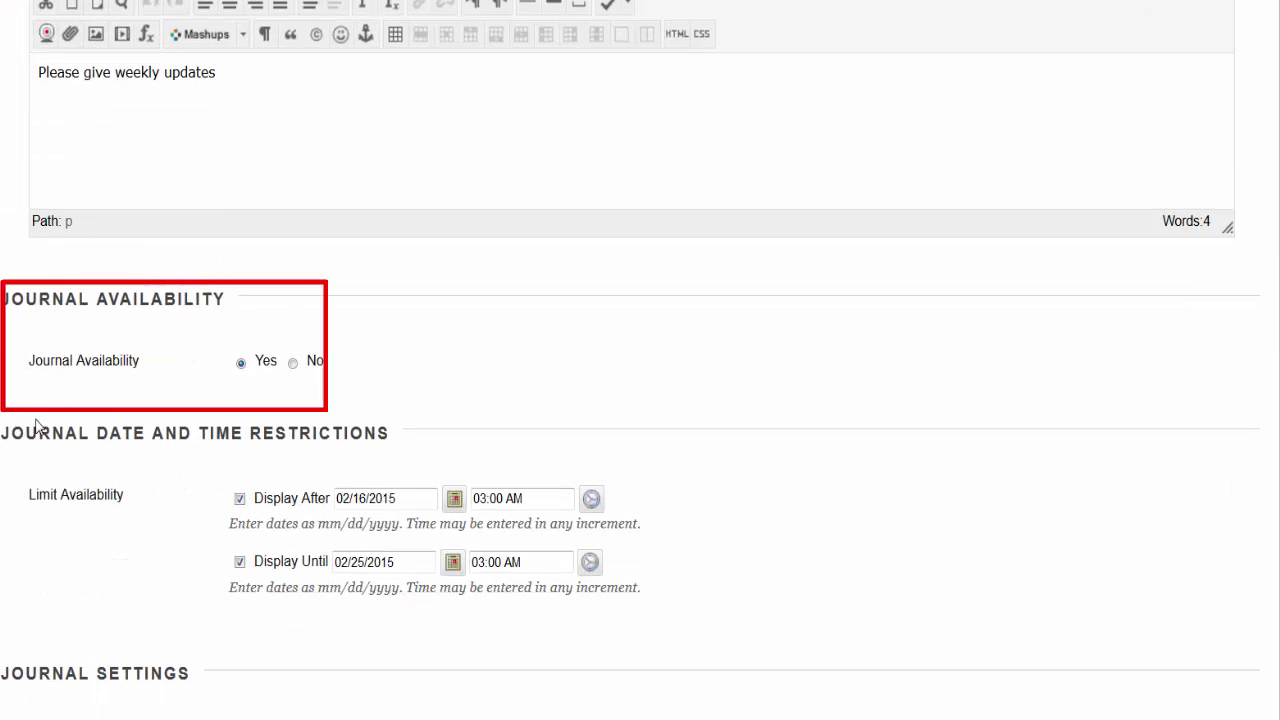
pyautogui.click(293, 364)
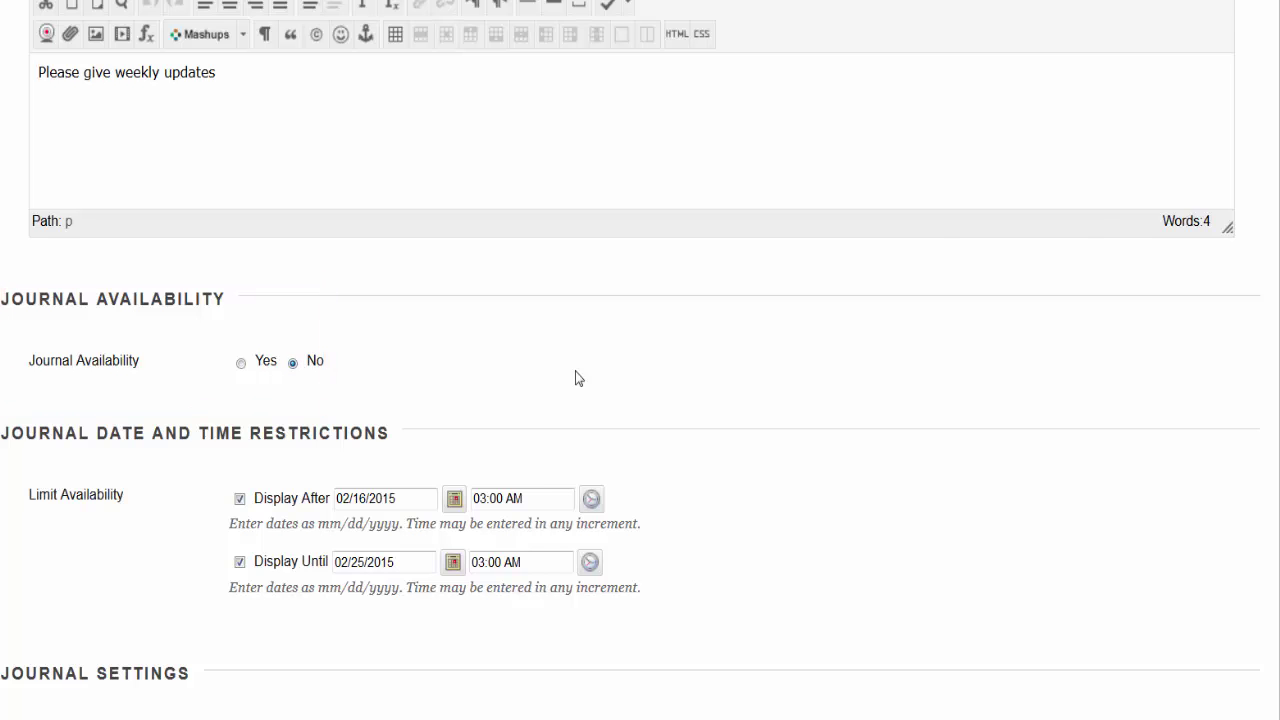
pyautogui.scroll(4, 1091, 216)
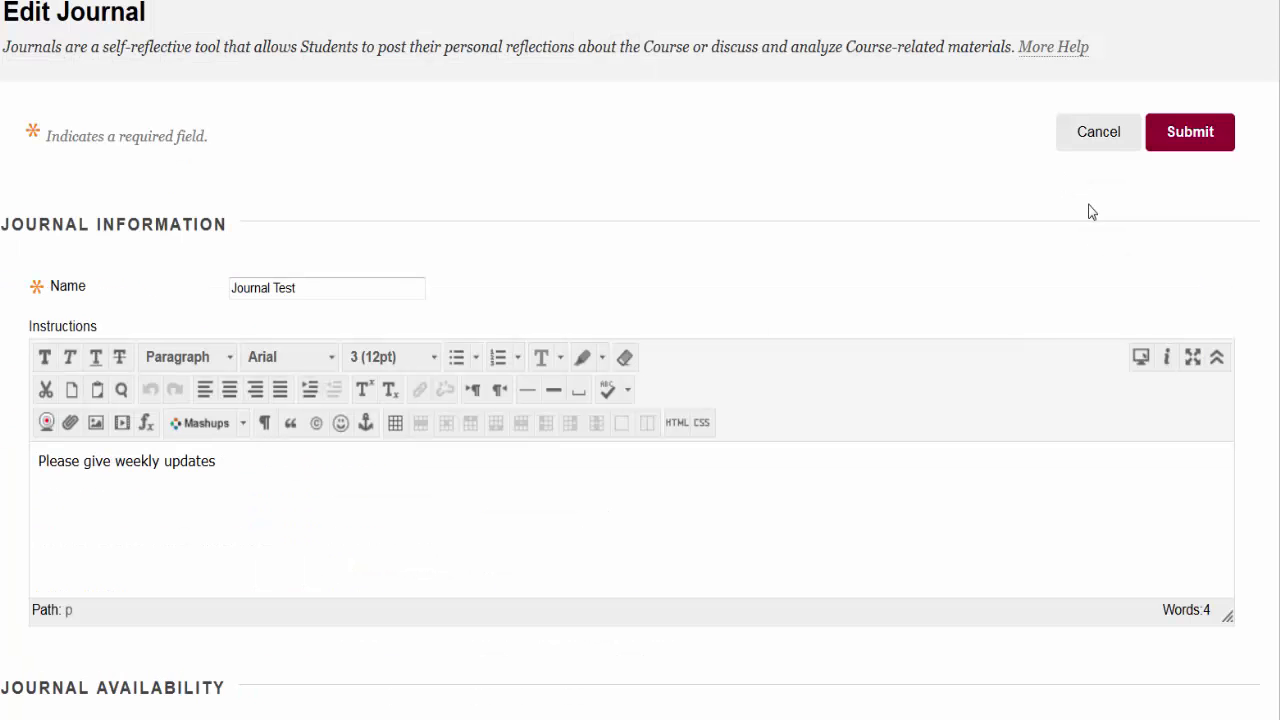
pyautogui.click(1184, 135)
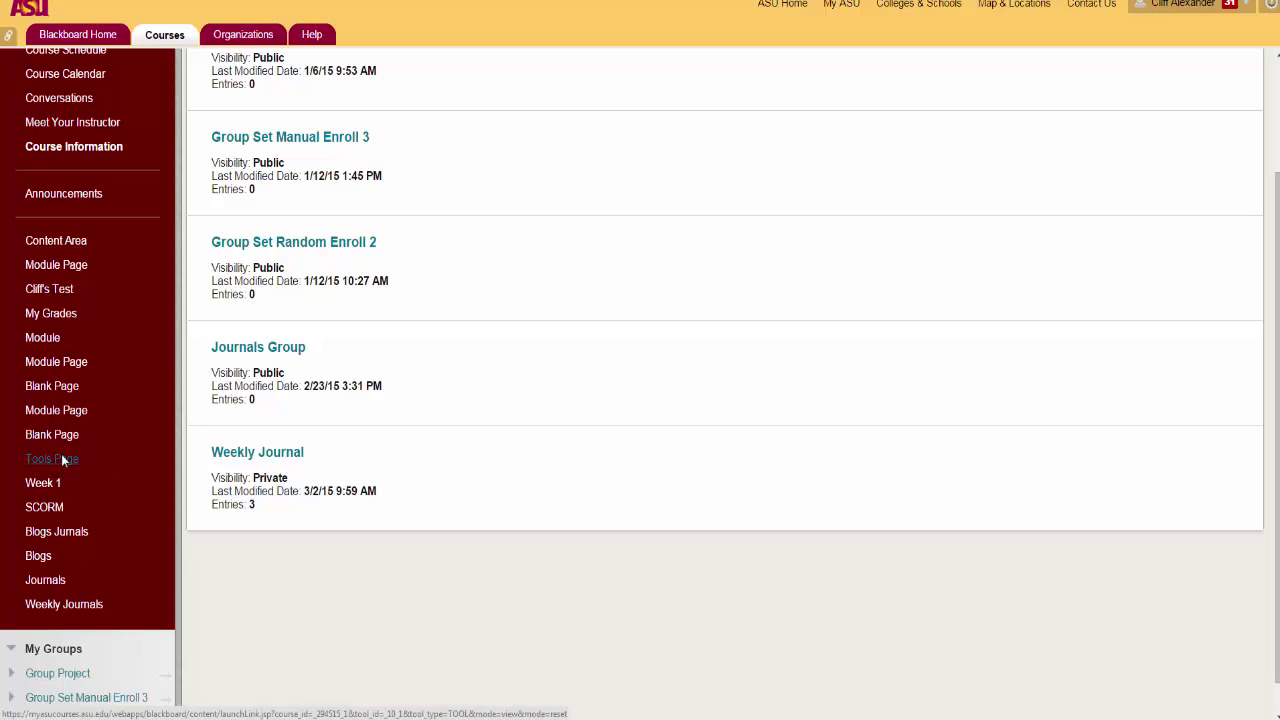
# Step: Open the Weekly Journal through the Journals tool on the course's Tools Page
pyautogui.click(62, 458)
pyautogui.scroll(-5, 657, 503)
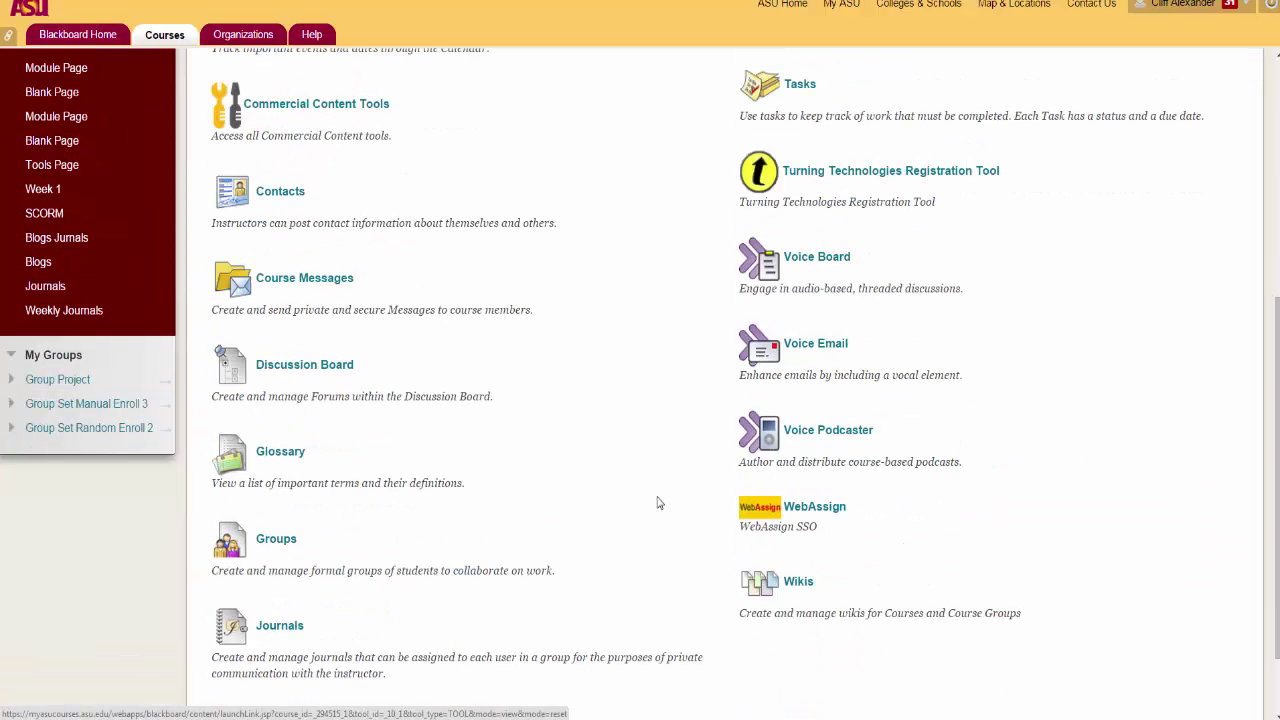
pyautogui.click(300, 627)
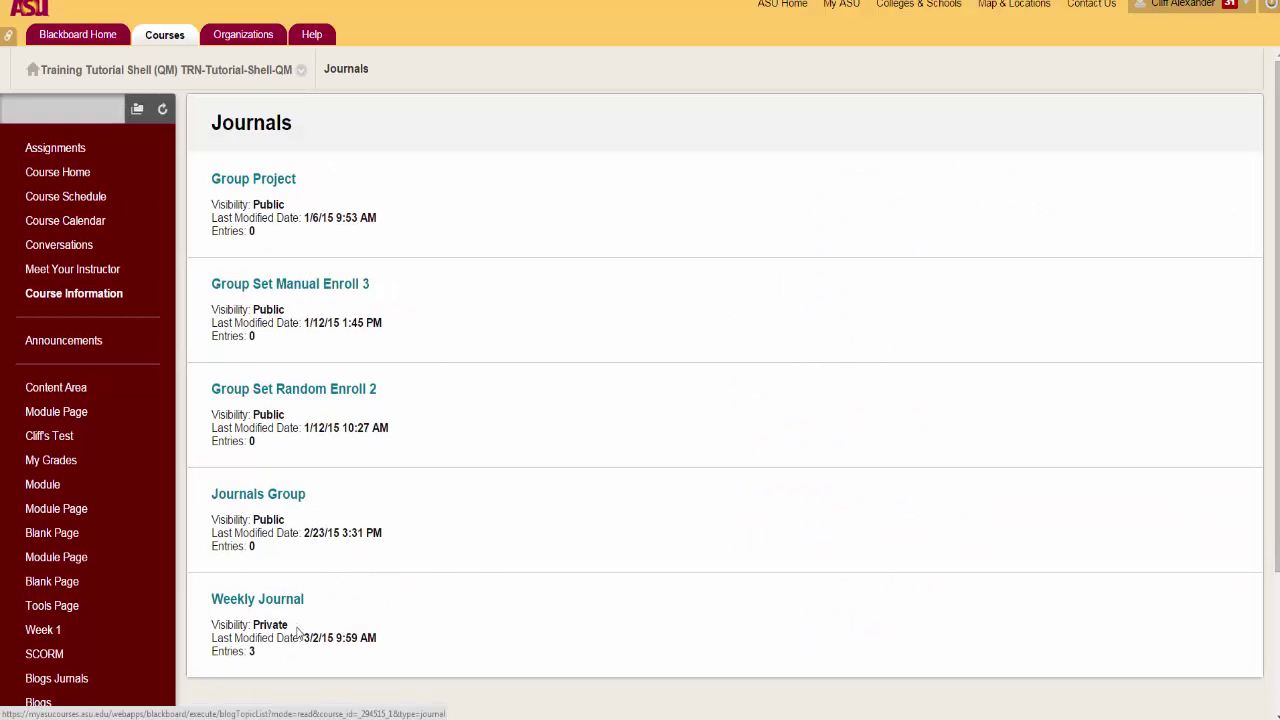
pyautogui.click(279, 600)
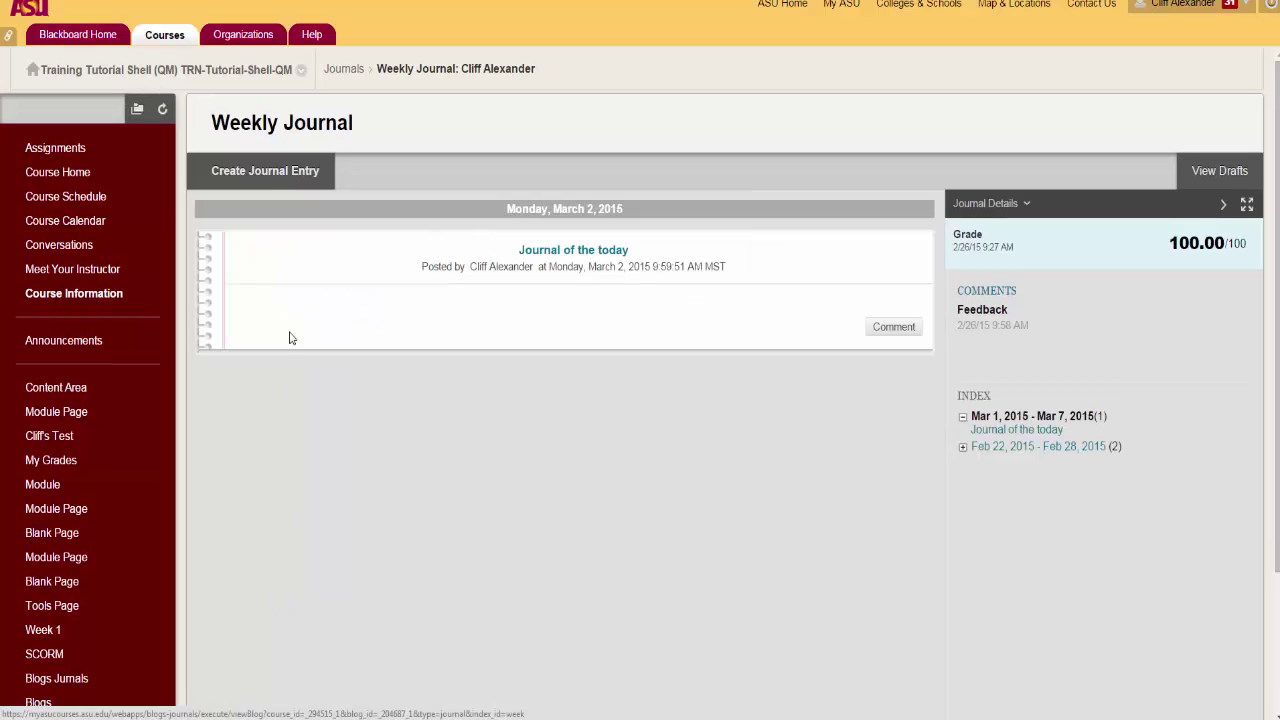
# Step: Create a Weekly Journal entry titled "Today's Journal Entry" with the message "Here is today's entry"
pyautogui.click(268, 171)
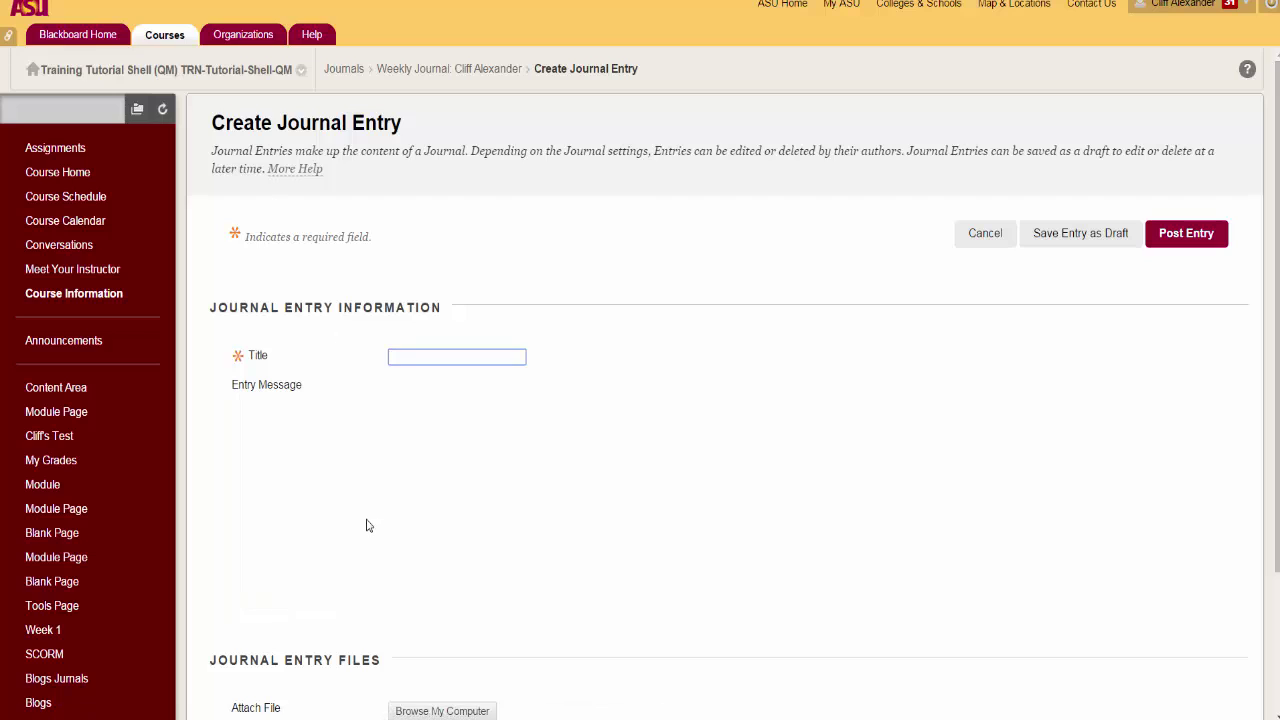
pyautogui.write('To')
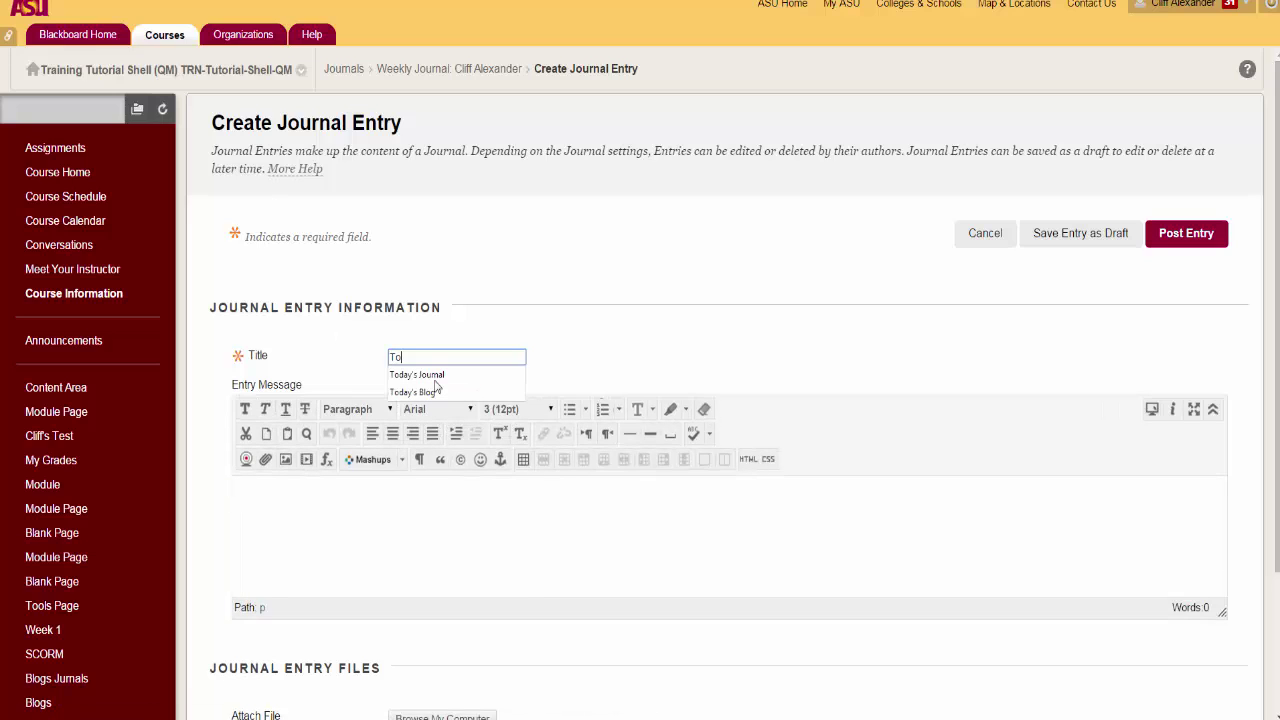
pyautogui.write("day's Jo")
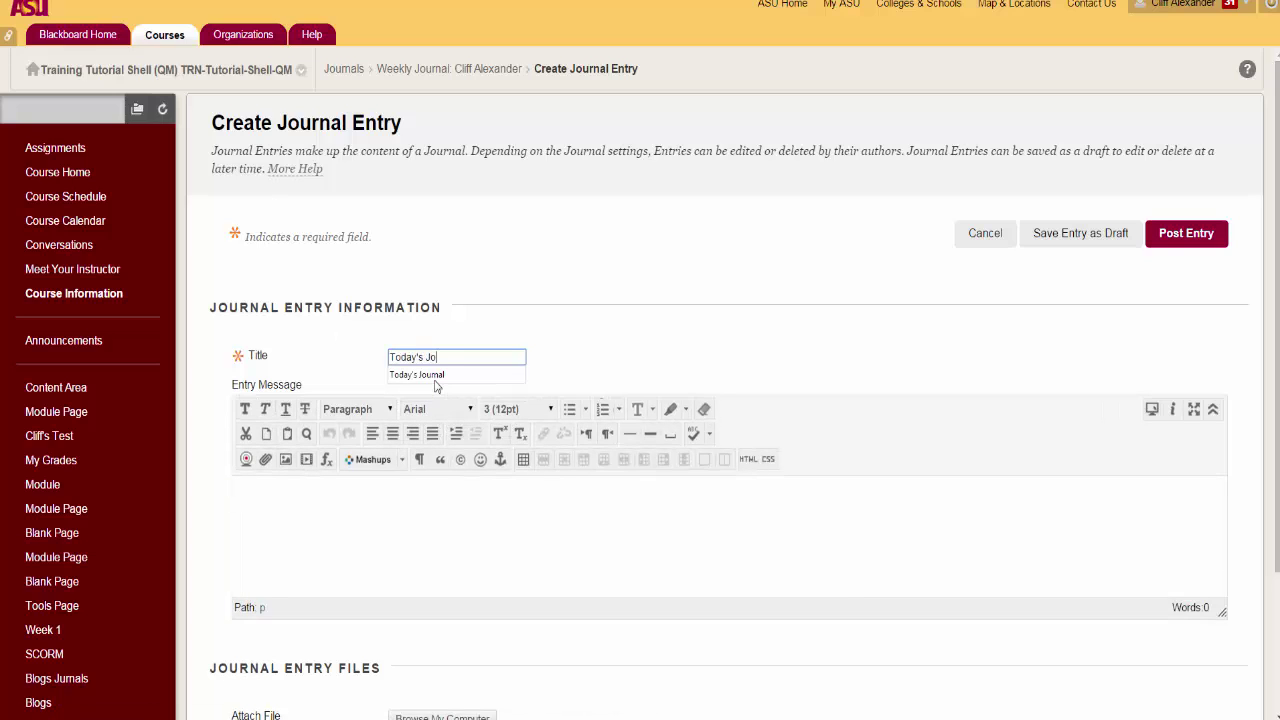
pyautogui.write('urnal Entry')
pyautogui.click(409, 530)
pyautogui.write('Here is ')
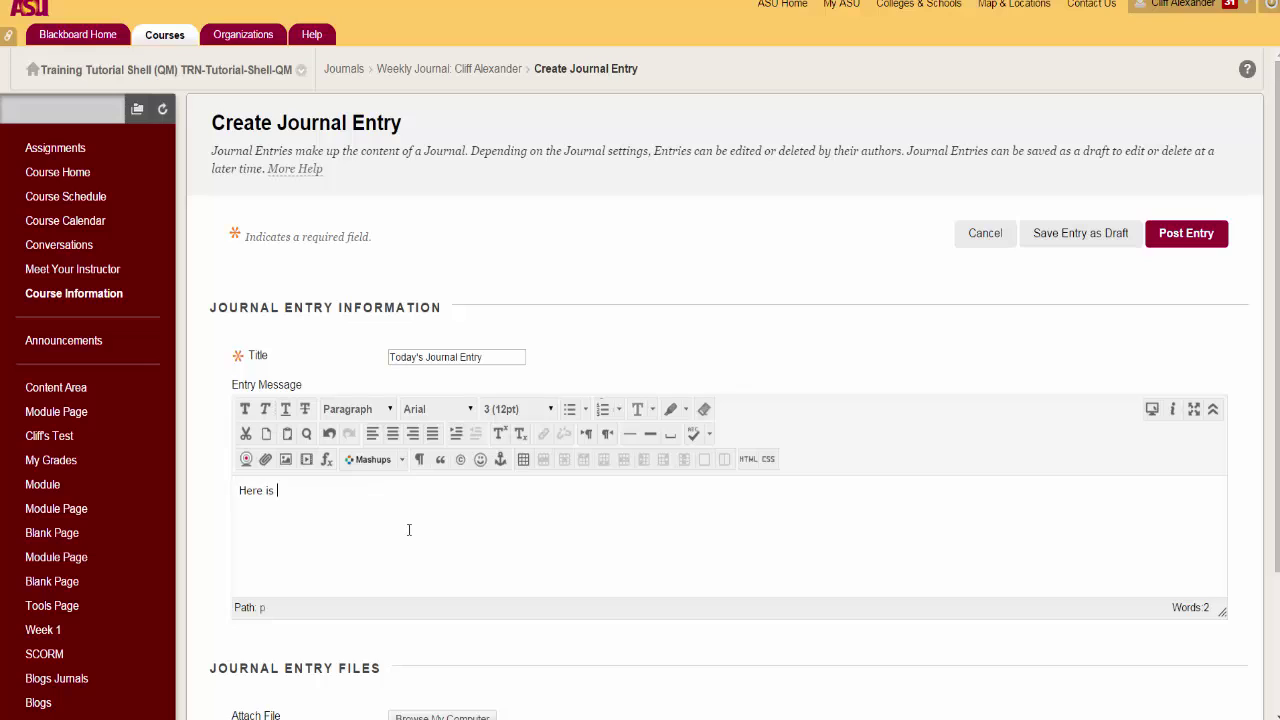
pyautogui.write("today's entry")
# Step: Browse for an attachment file, dismiss the selection, and post the journal entry without a file
pyautogui.scroll(-3, 226, 551)
pyautogui.click(396, 546)
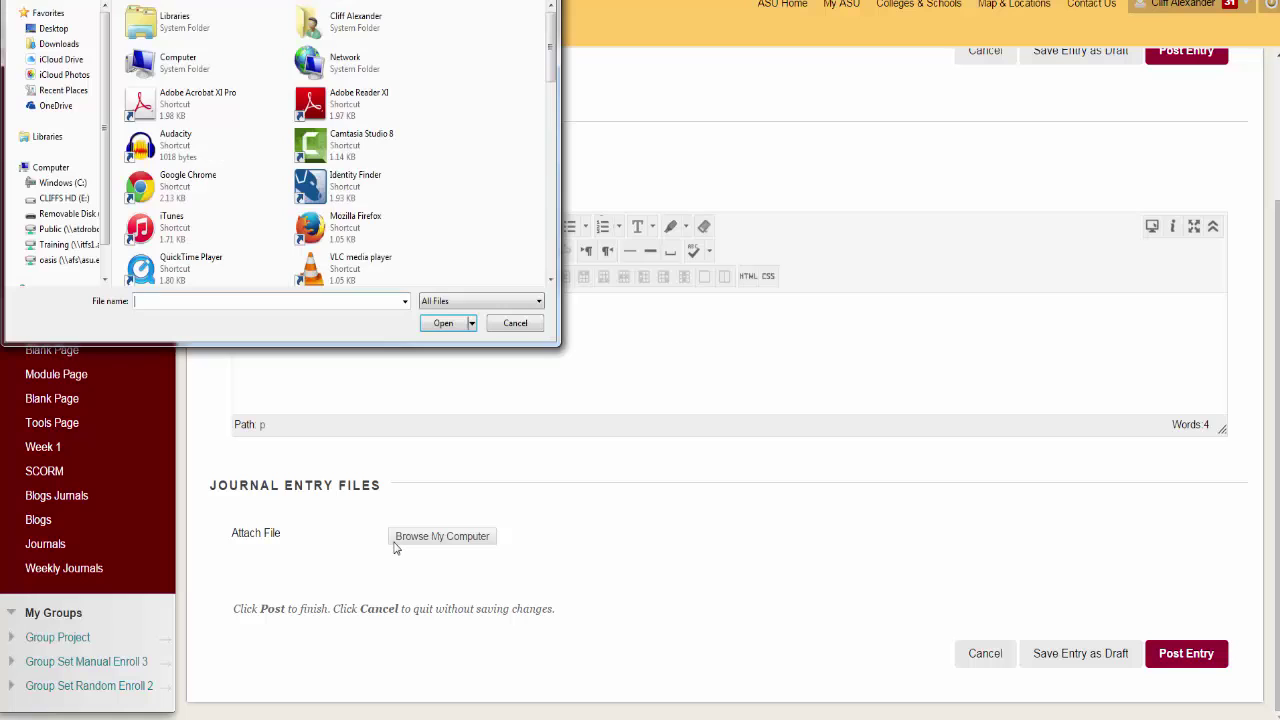
pyautogui.click(509, 325)
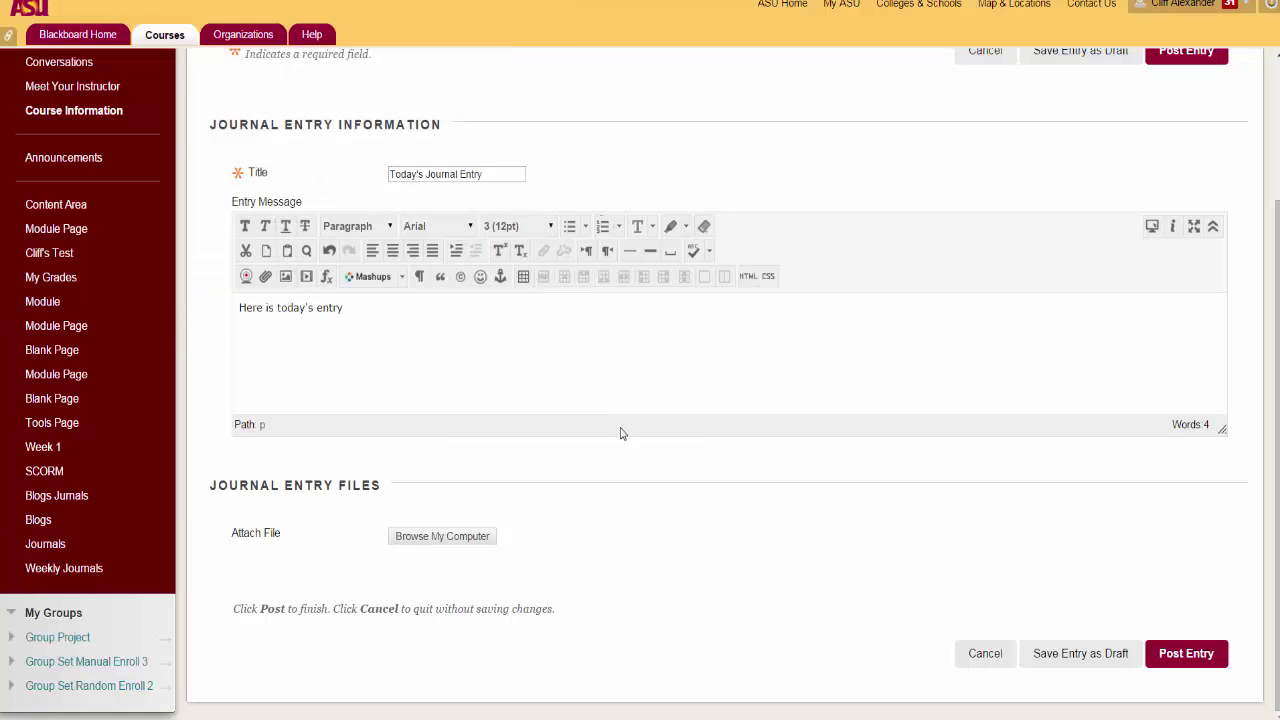
pyautogui.click(1166, 654)
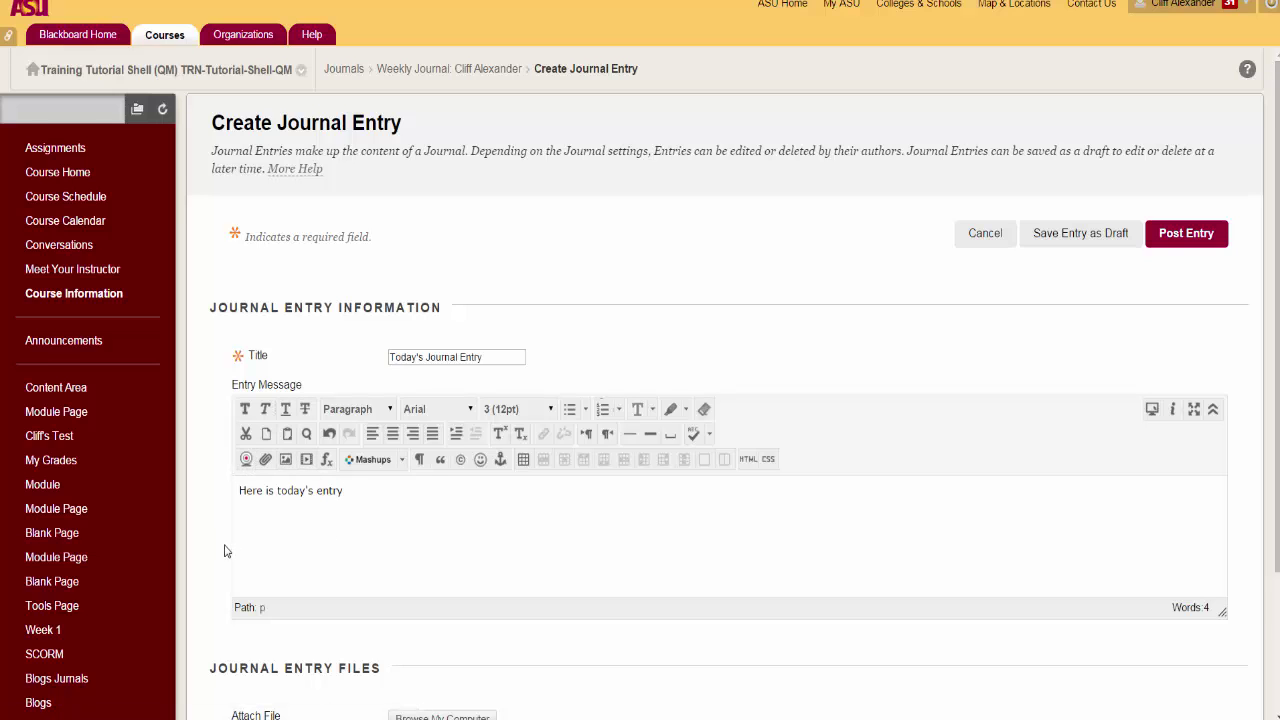
pyautogui.scroll(-3, 226, 551)
pyautogui.click(395, 545)
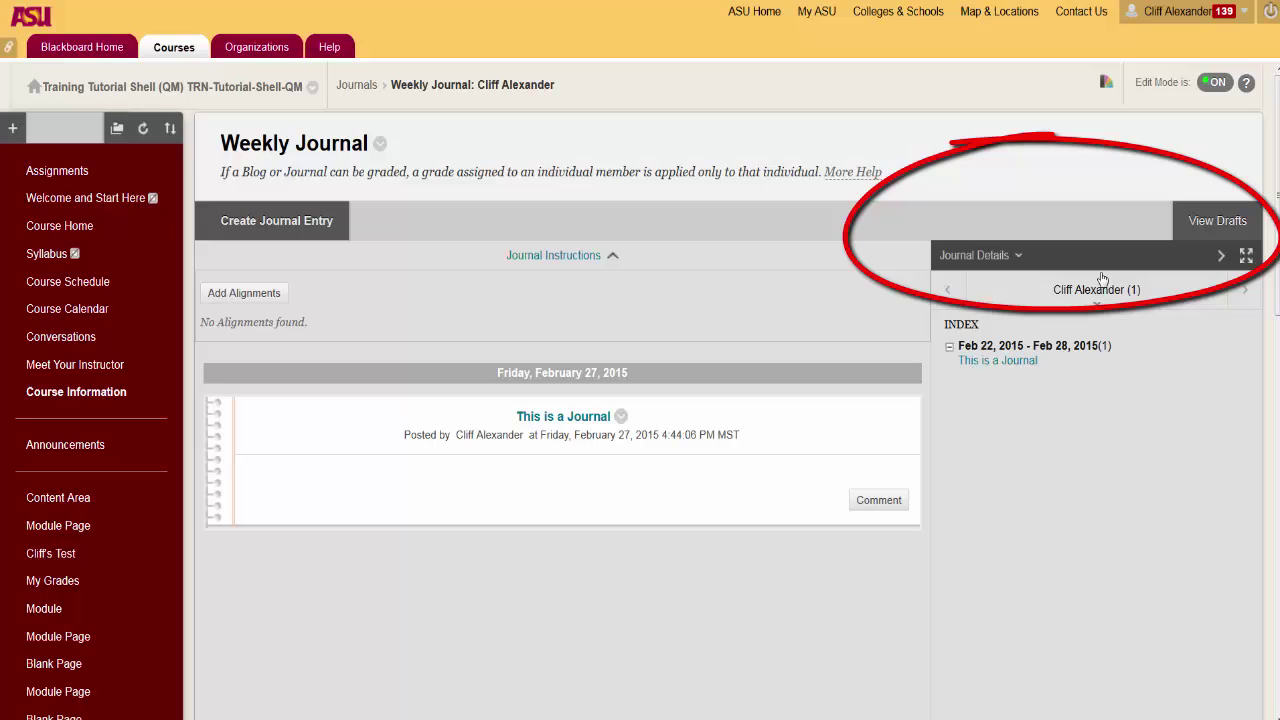
# Step: Show the student's entries in the Weekly Journal from the instructor's view and open the private grading notes for editing
pyautogui.click(1036, 264)
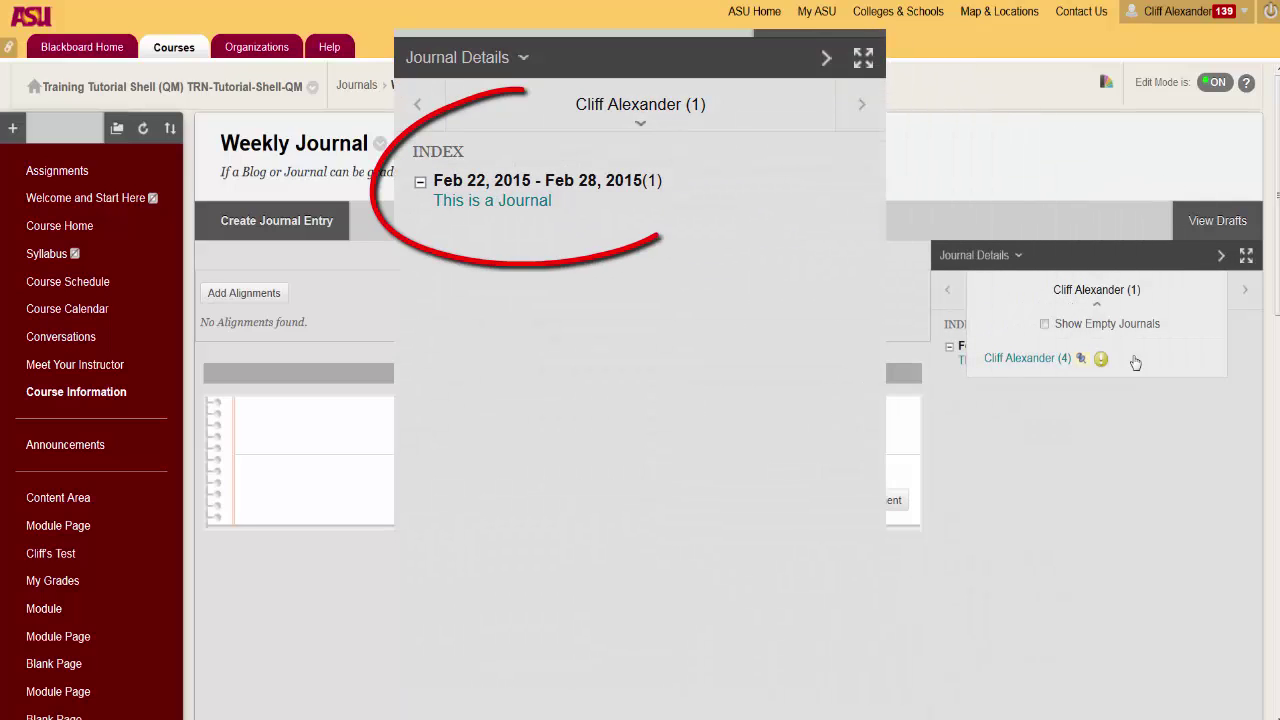
pyautogui.click(1079, 371)
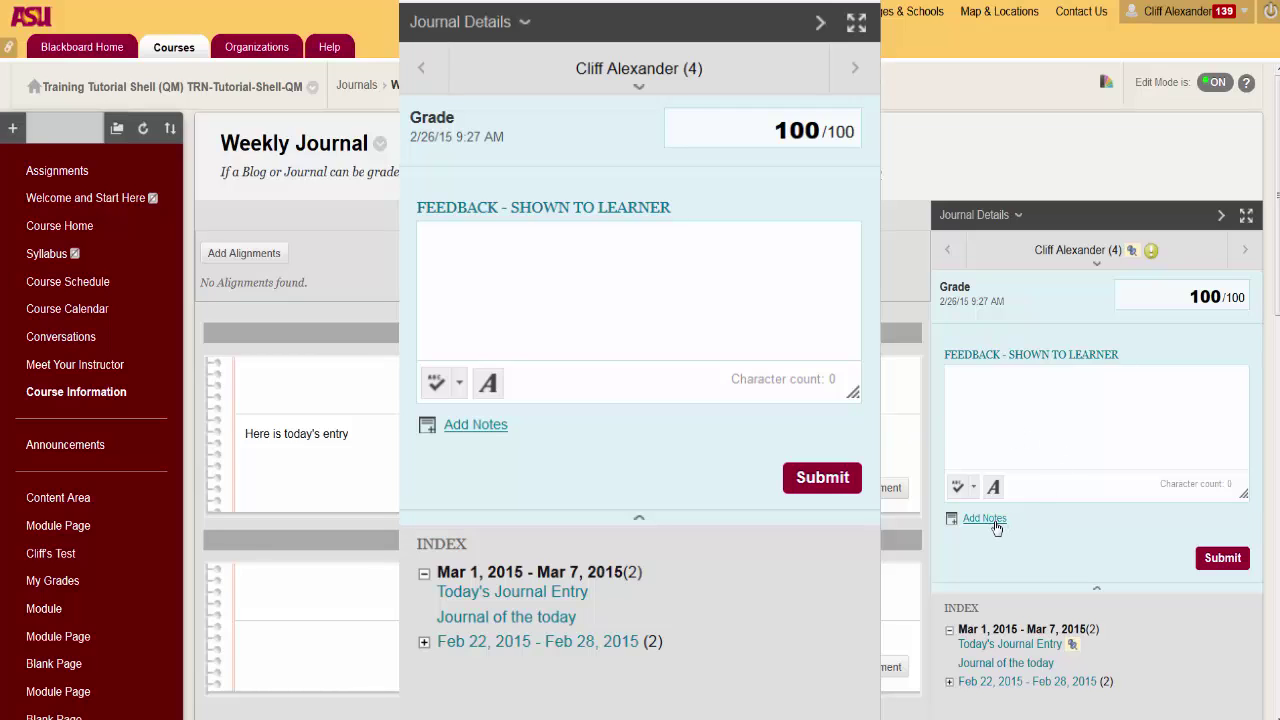
pyautogui.click(985, 519)
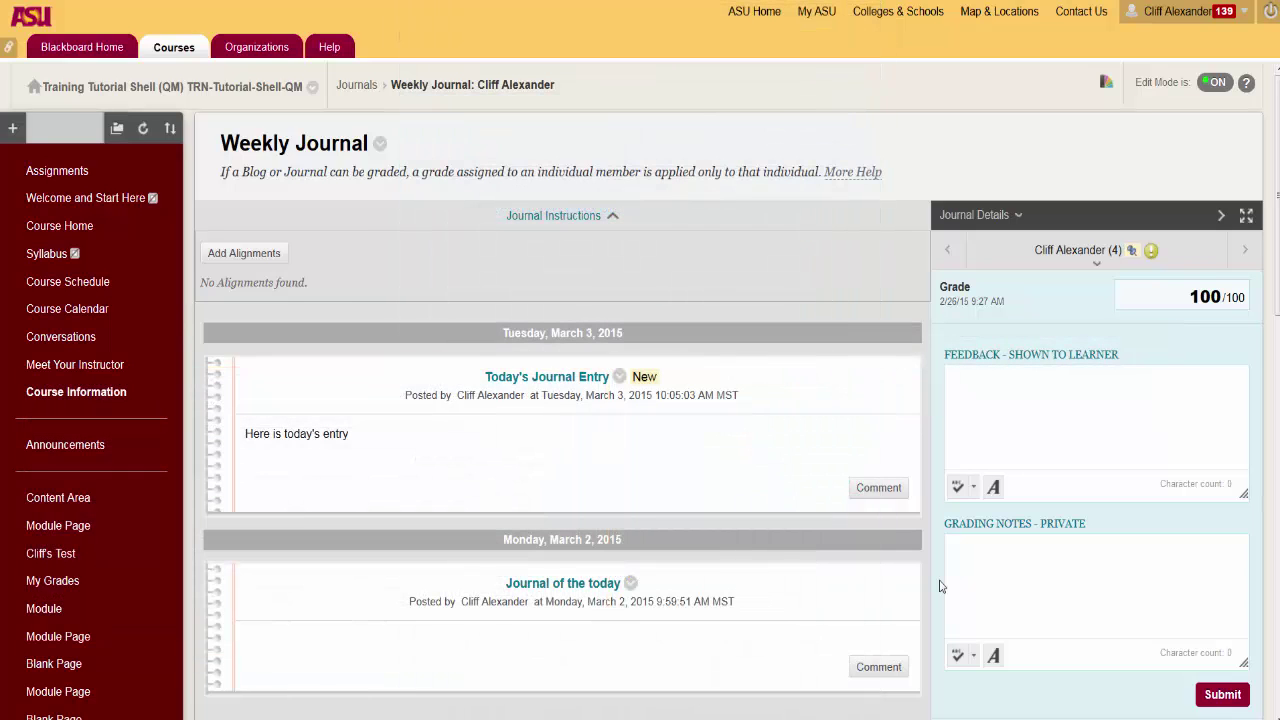
# Step: Add the comment "This is a good entry" to Today's Journal Entry
pyautogui.click(878, 495)
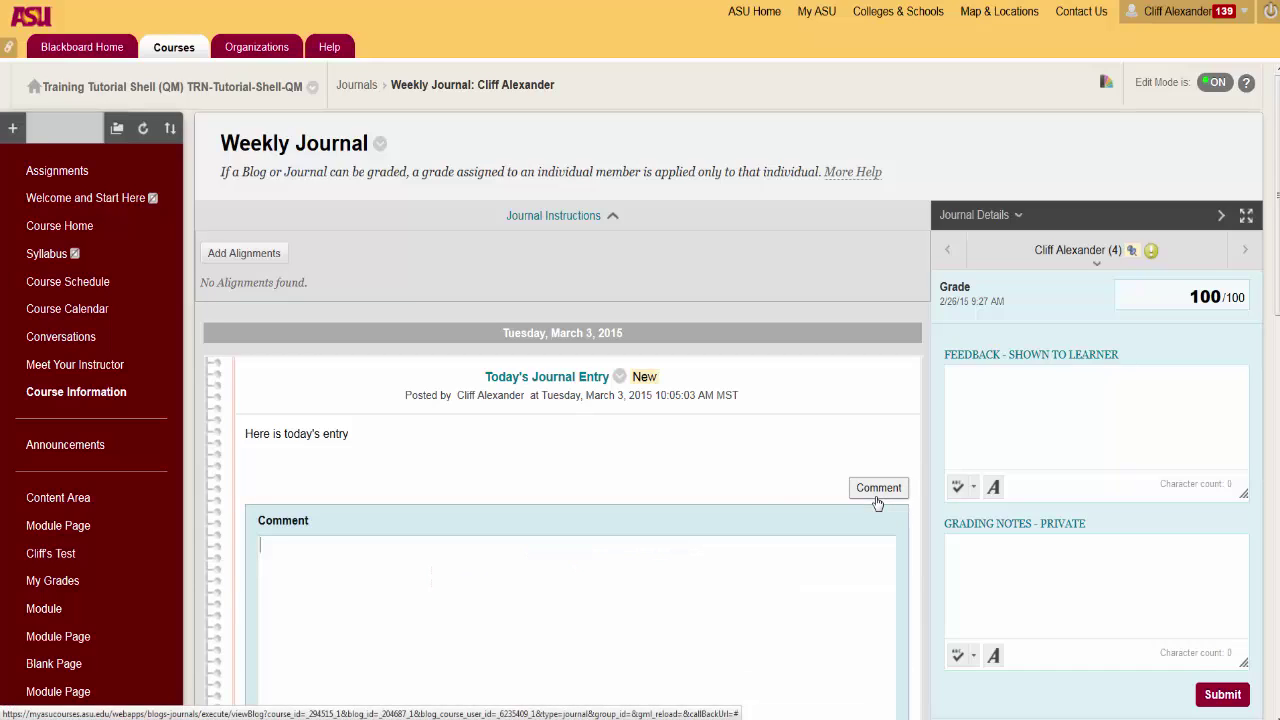
pyautogui.write('Th')
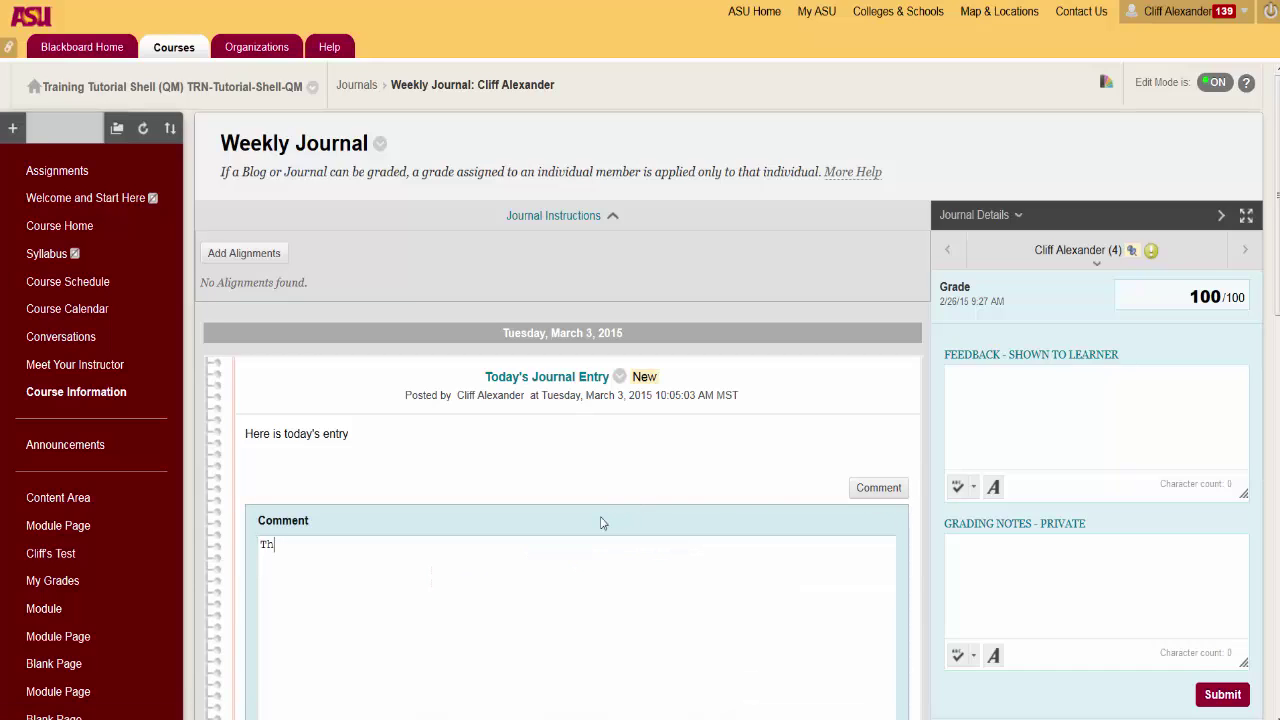
pyautogui.write('is is a good entry')
pyautogui.scroll(-3, 614, 516)
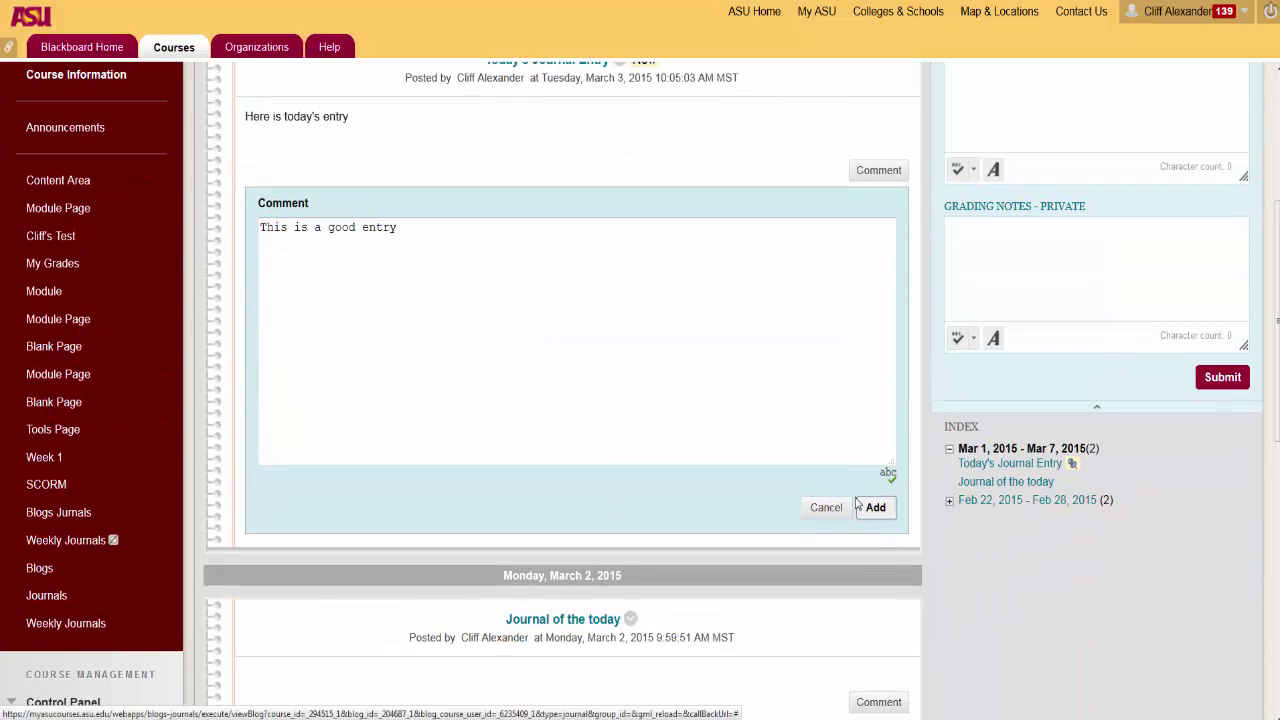
pyautogui.click(875, 508)
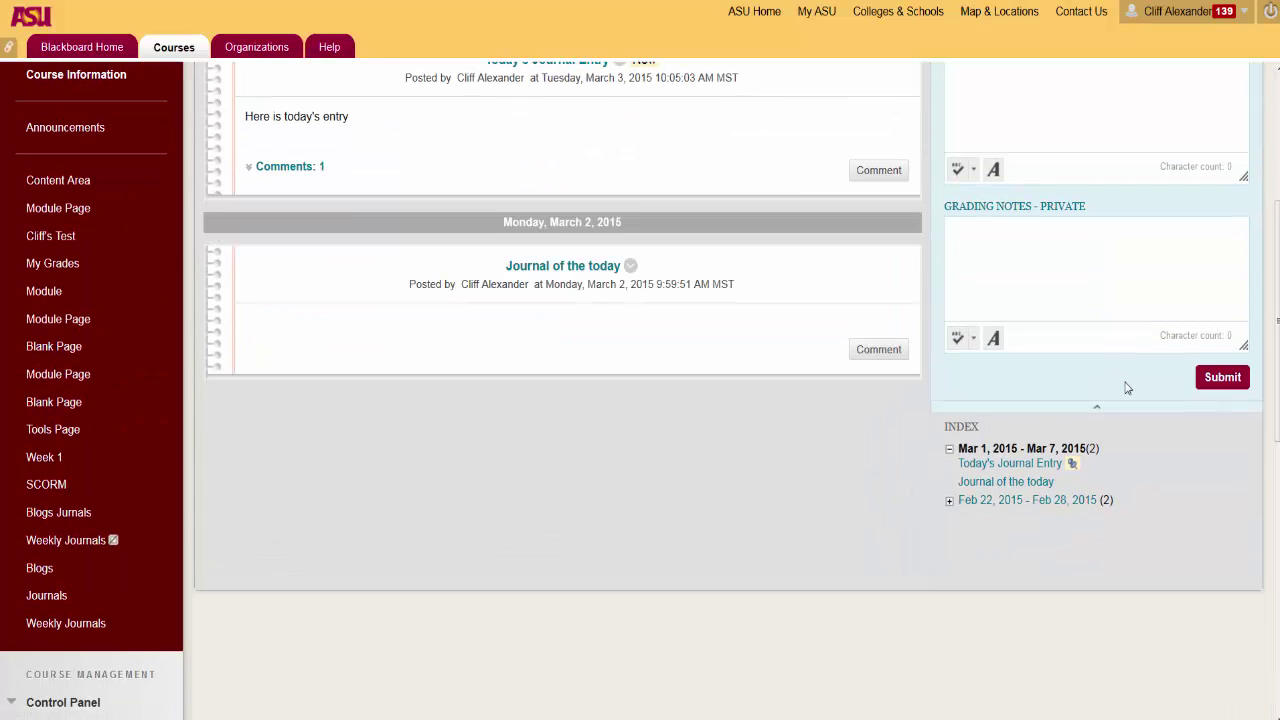